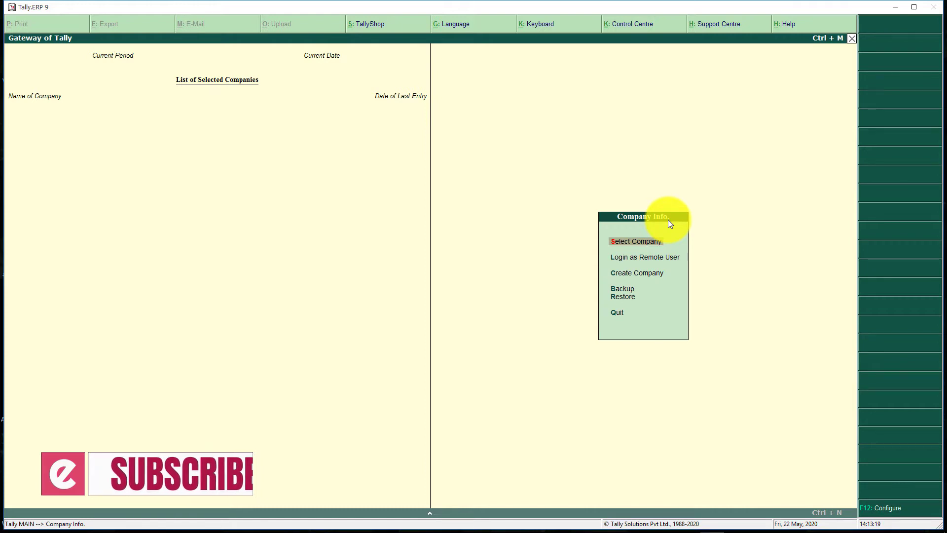
Step: Open the company named MyCompany Ltd., spelled without a space, from the list of companies
{"action": "left_click", "coordinate": [651, 246]}
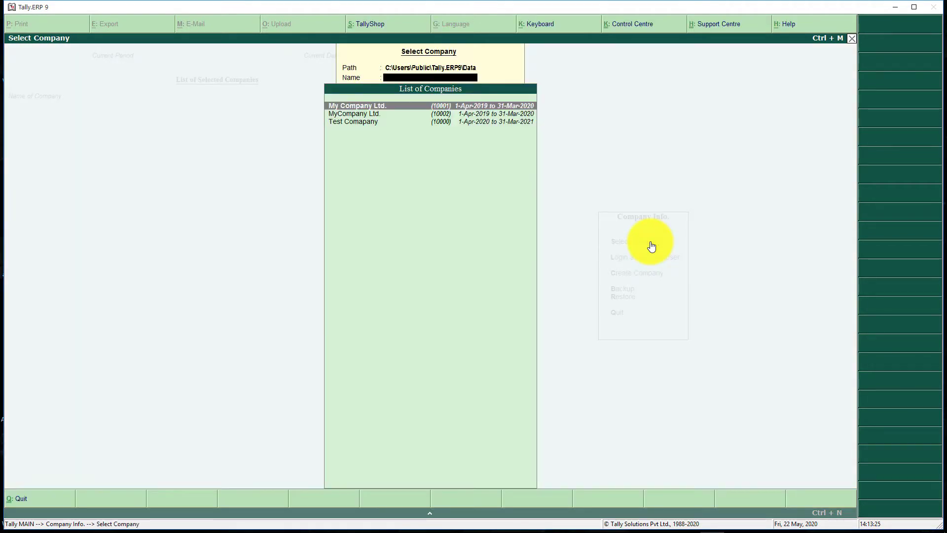
{"action": "key", "text": "Down"}
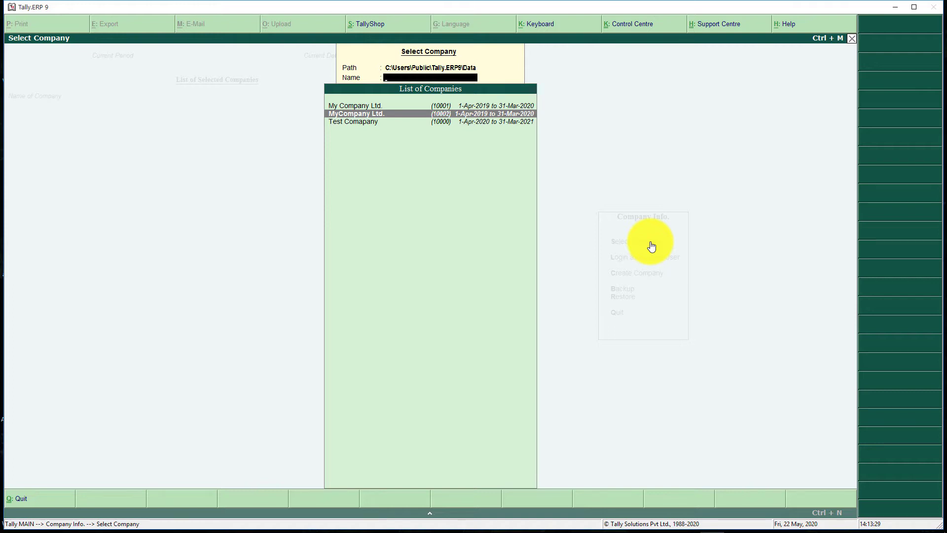
{"action": "key", "text": "Return"}
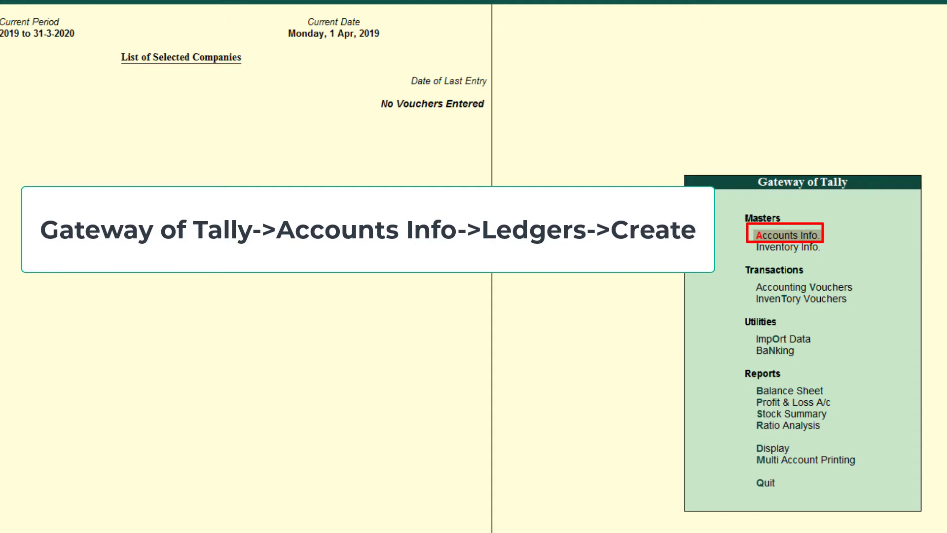
Step: Go to the ledger masters within the company's accounts information
{"action": "key", "text": "Return"}
{"action": "key", "text": "Down"}
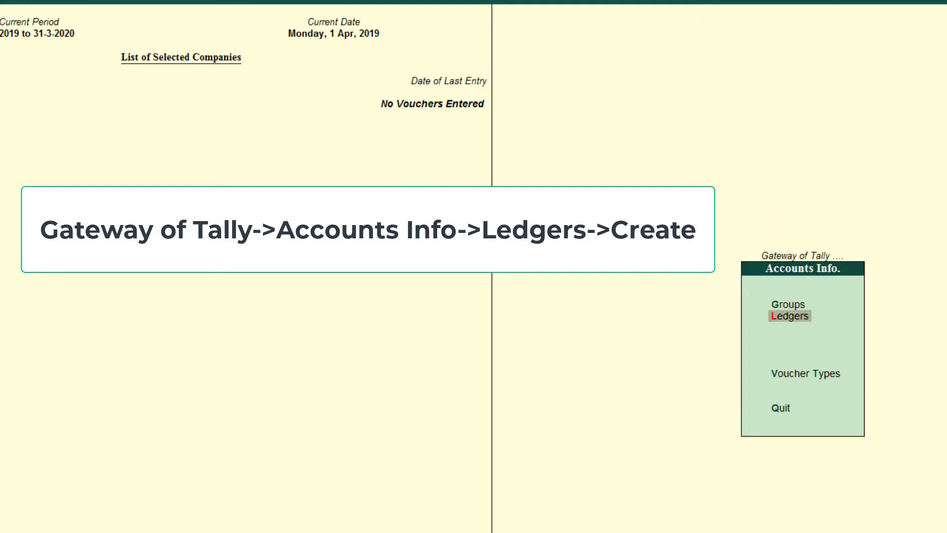
{"action": "key", "text": "Return"}
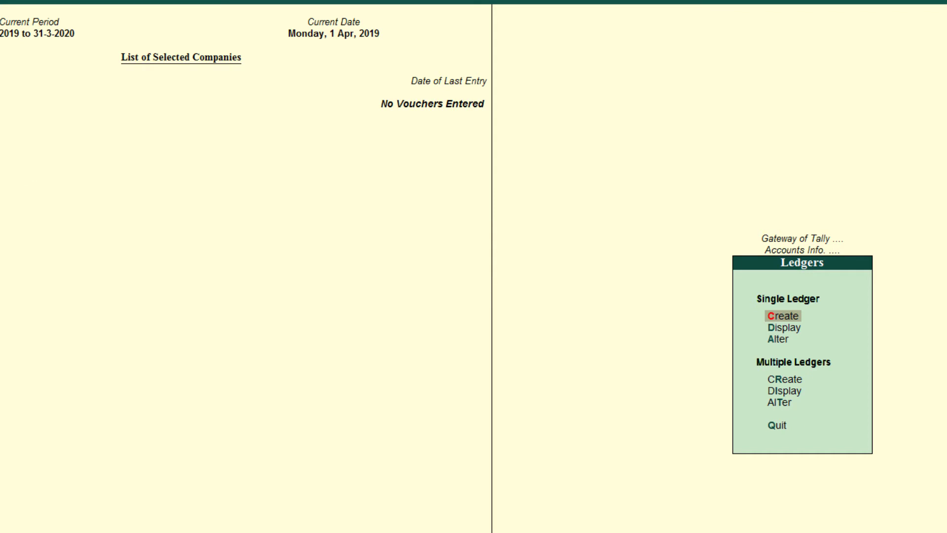
{"action": "key", "text": "Down"}
{"action": "key", "text": "Down"}
{"action": "key", "text": "Down"}
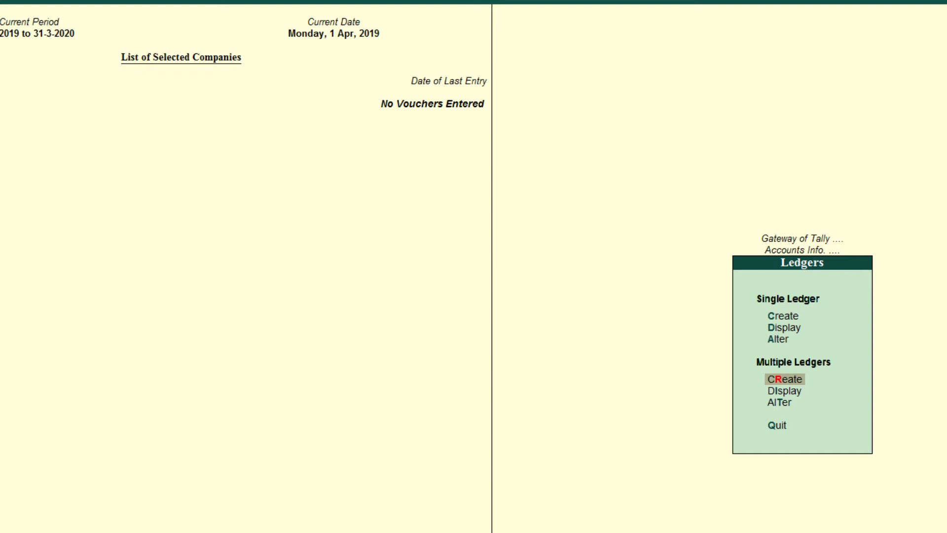
{"action": "key", "text": "Up"}
{"action": "key", "text": "Up"}
{"action": "key", "text": "Up"}
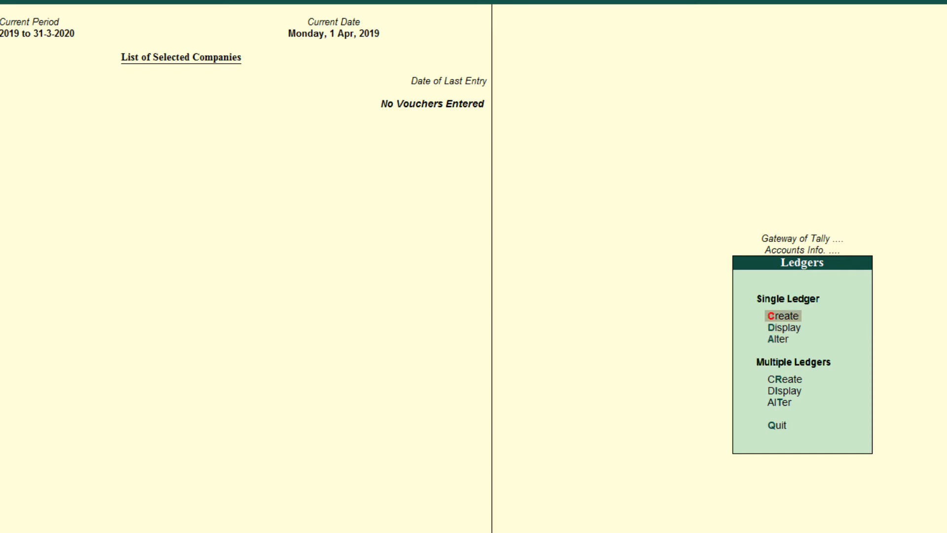
{"action": "key", "text": "Down"}
{"action": "key", "text": "Down"}
{"action": "key", "text": "Down"}
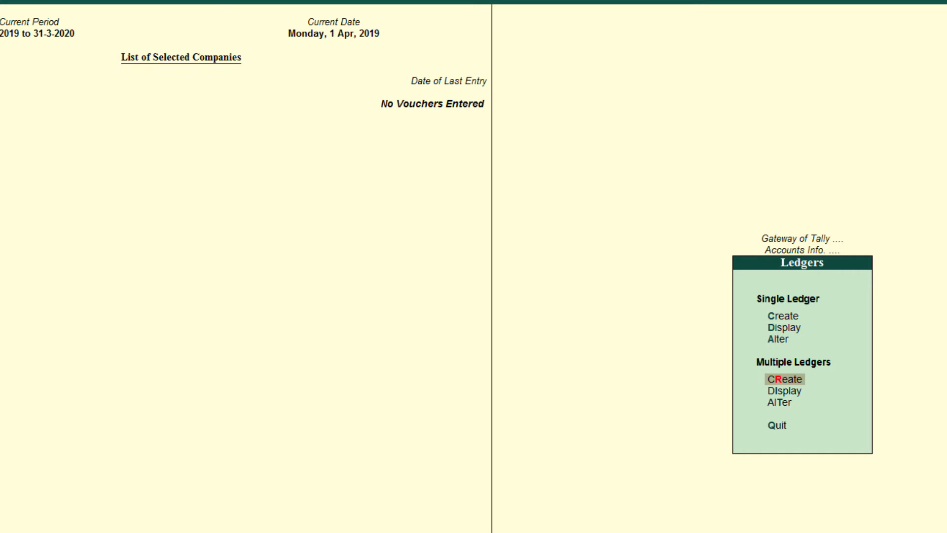
{"action": "key", "text": "Up"}
{"action": "key", "text": "Up"}
{"action": "key", "text": "Up"}
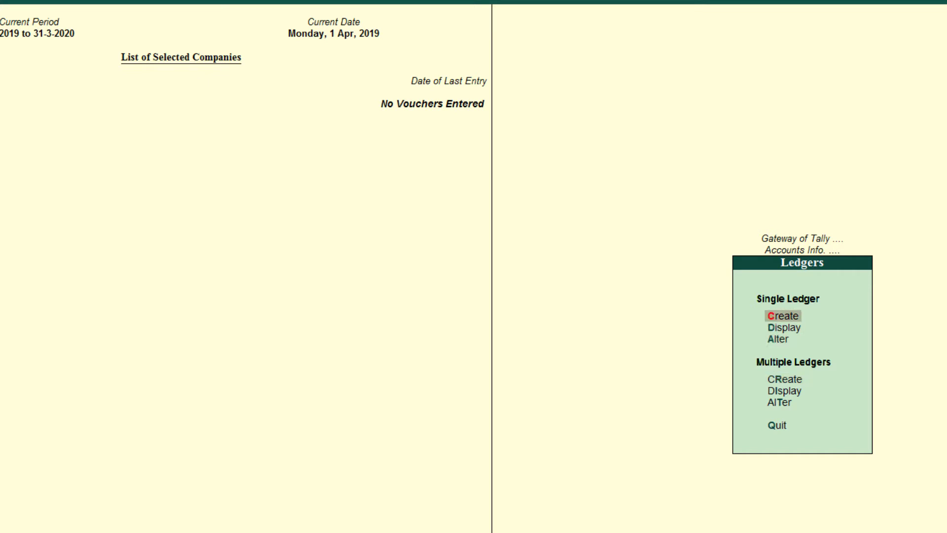
Step: Start a new single ledger named Capital A/c without an alias and place it under the Capital Account group
{"action": "key", "text": "Return"}
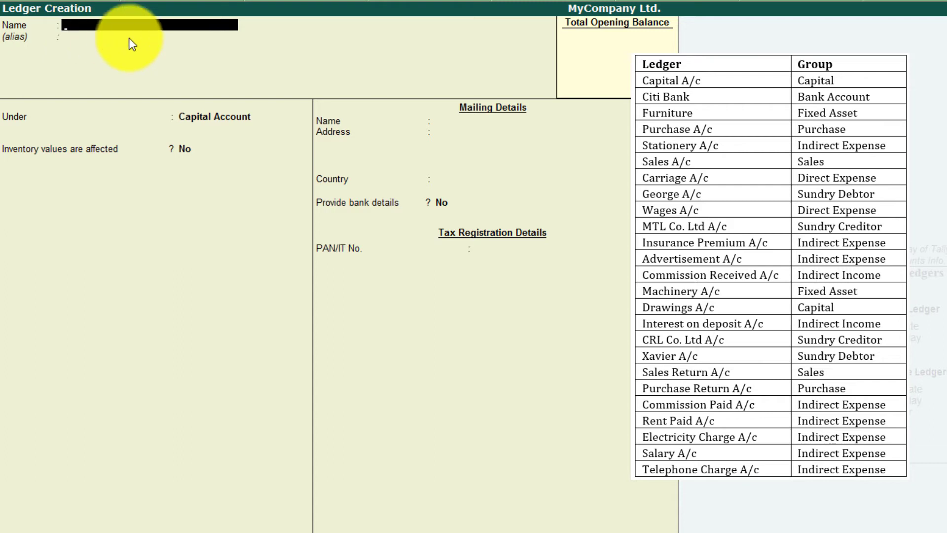
{"action": "type", "text": "Capital"}
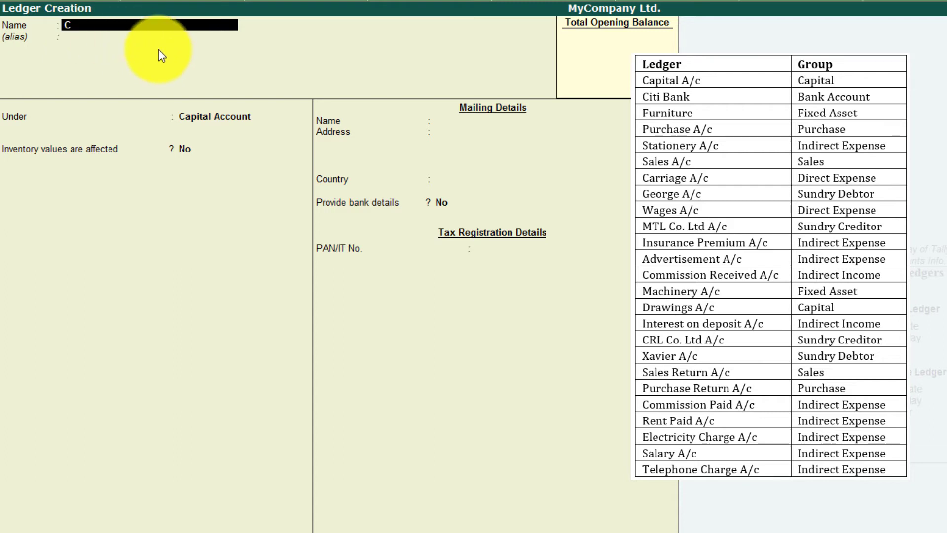
{"action": "type", "text": " A/c"}
{"action": "key", "text": "Return"}
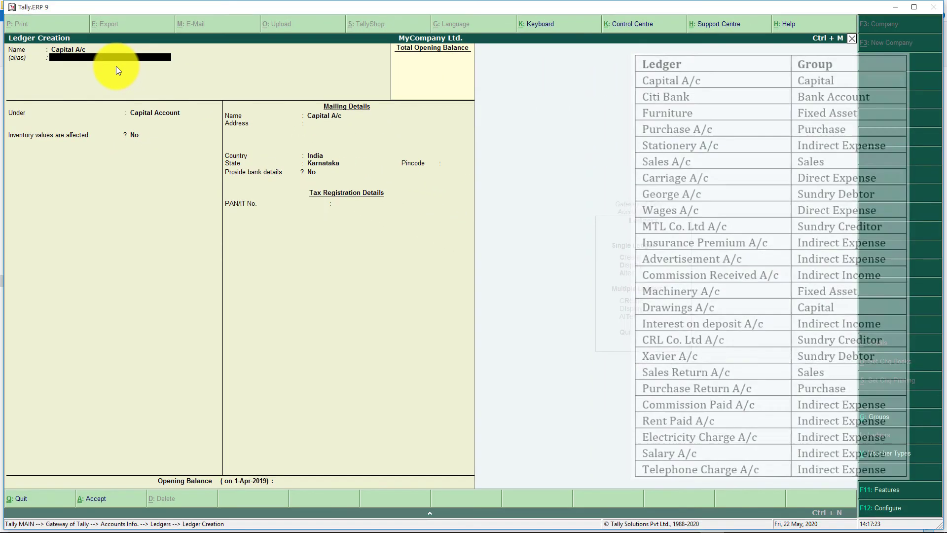
{"action": "key", "text": "Return"}
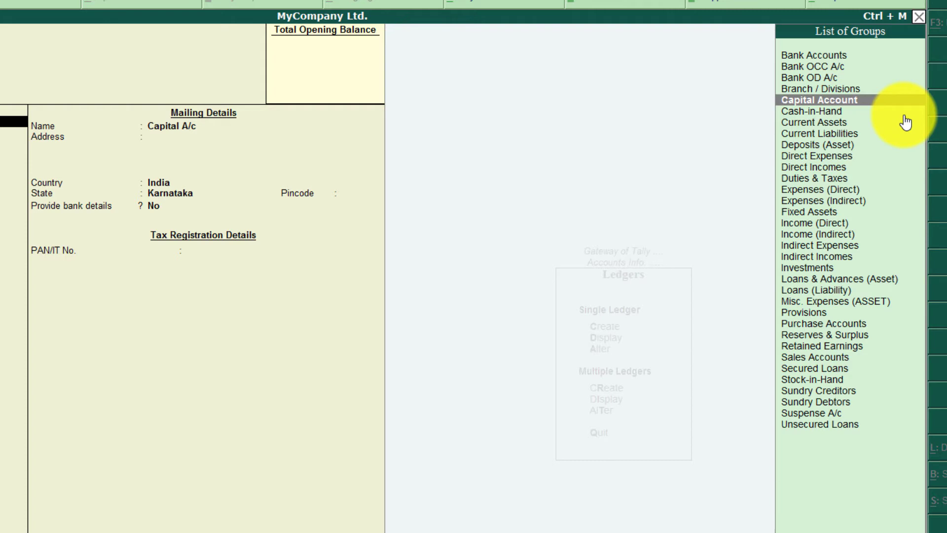
{"action": "key", "text": "Return"}
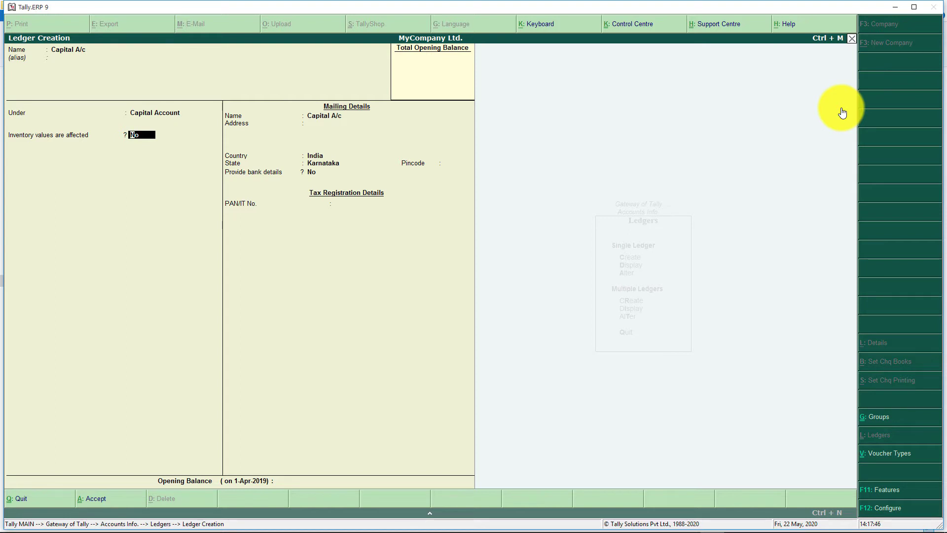
Step: Set inventory values affected to No, keep the default mailing and tax details, leave the opening balance empty, and save the Capital A/c ledger
{"action": "type", "text": "n"}
{"action": "key", "text": "Return"}
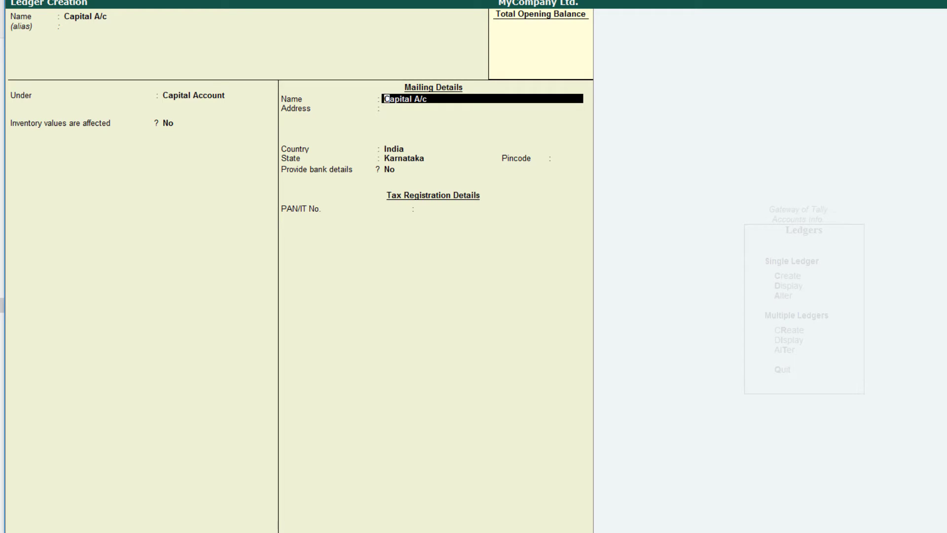
{"action": "key", "text": "Return"}
{"action": "key", "text": "Return"}
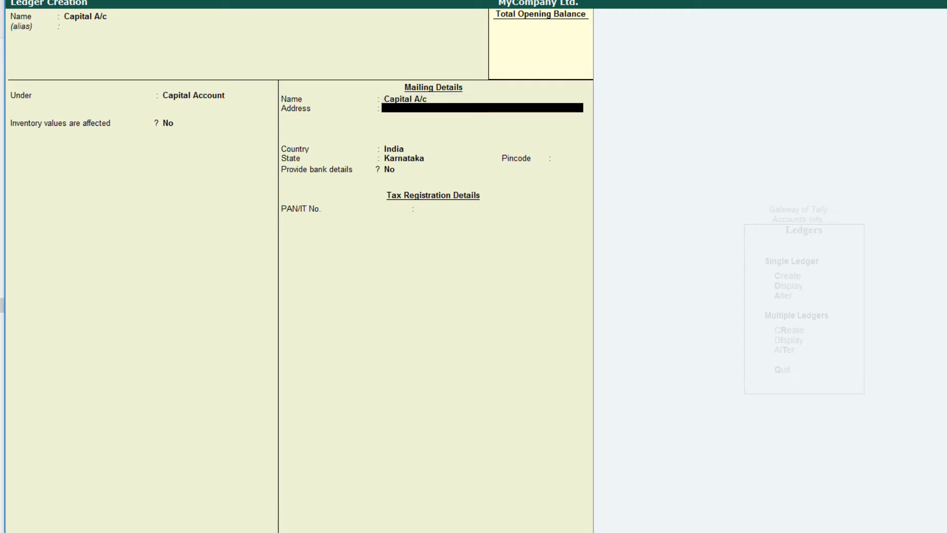
{"action": "key", "text": "Return"}
{"action": "key", "text": "Return"}
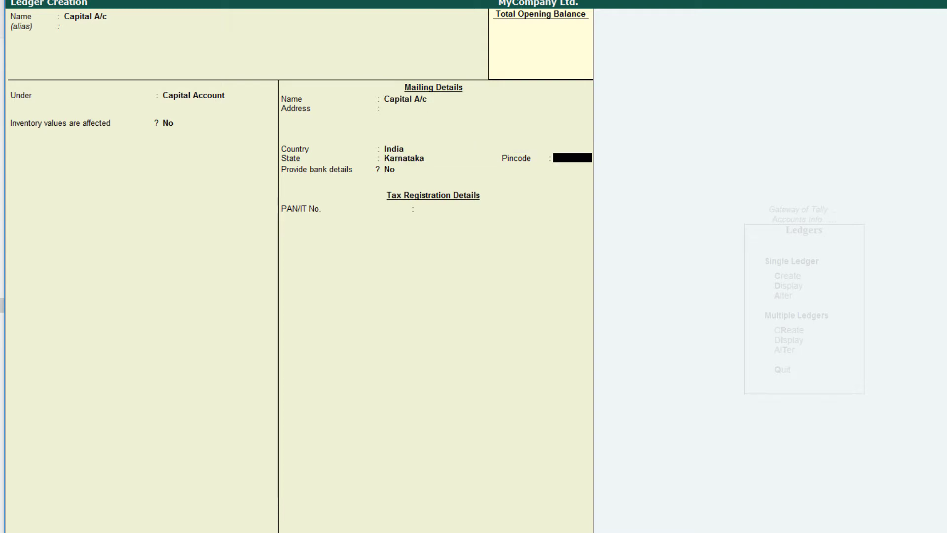
{"action": "key", "text": "Return"}
{"action": "key", "text": "Return"}
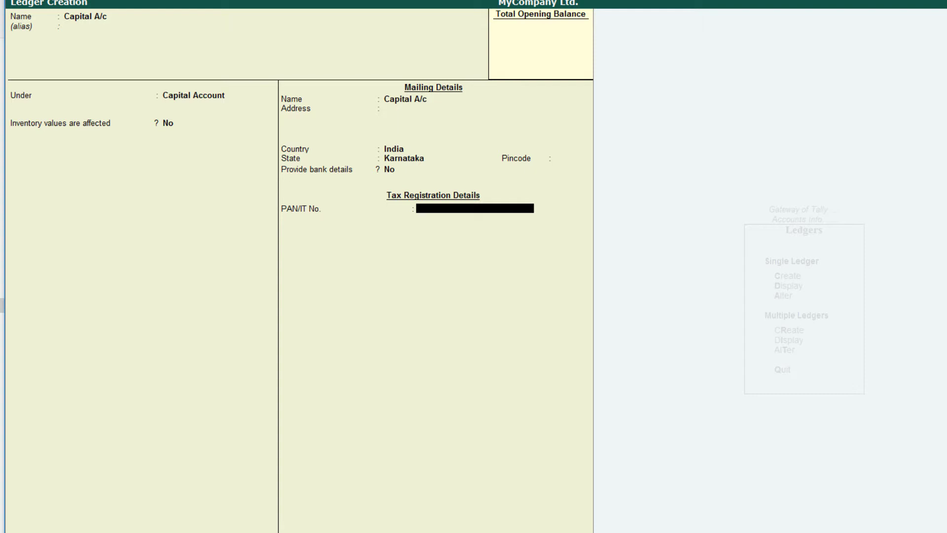
{"action": "key", "text": "Return"}
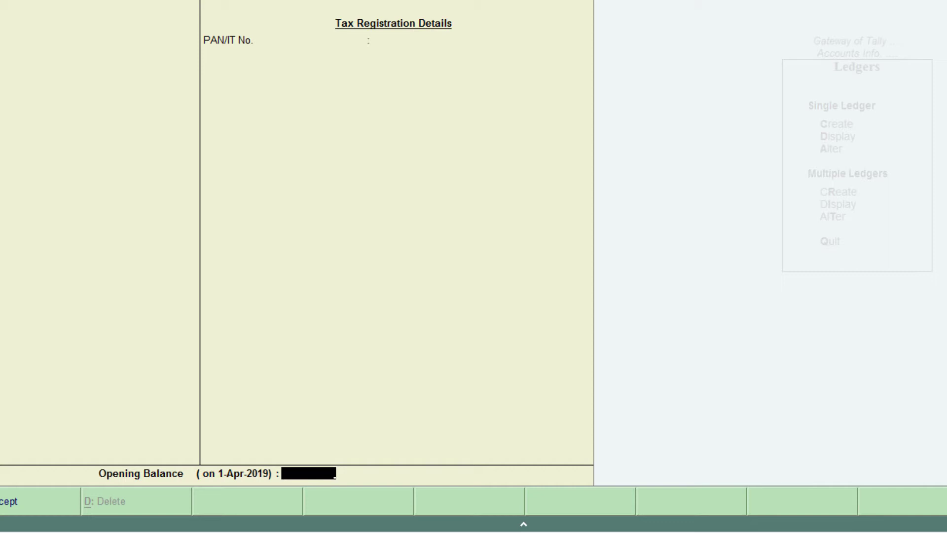
{"action": "key", "text": "Return"}
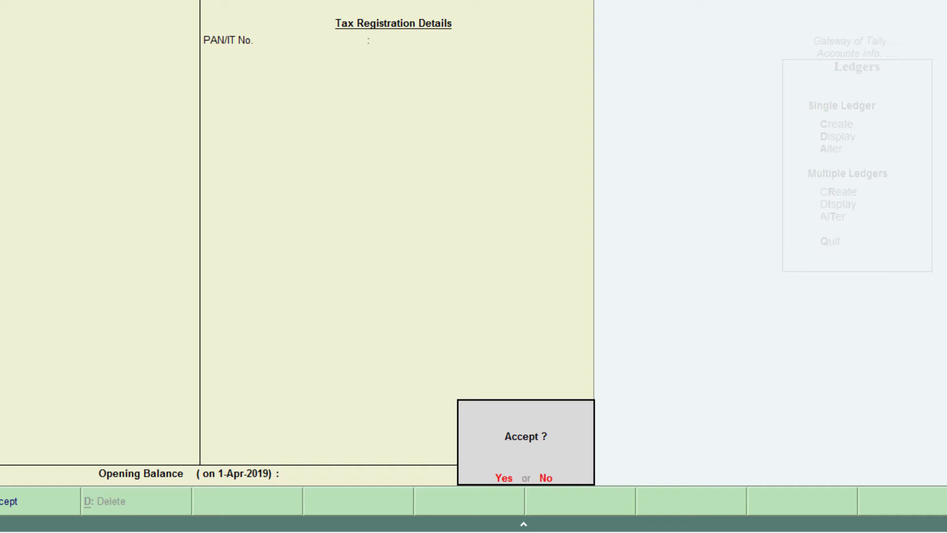
{"action": "key", "text": "Return"}
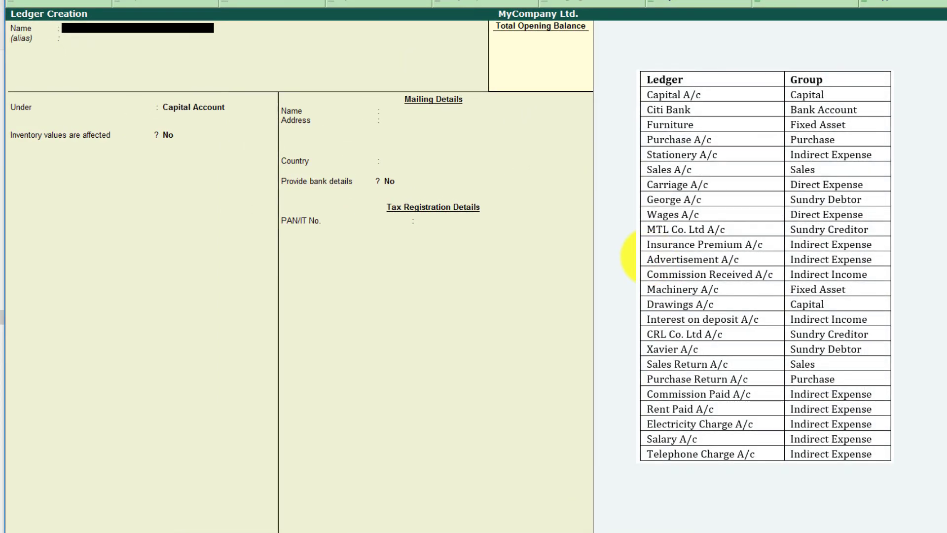
Step: Name the next ledger Citi Bank A/c without an alias and place it under the Bank Accounts group
{"action": "type", "text": "Citi Bank A/c"}
{"action": "key", "text": "Return"}
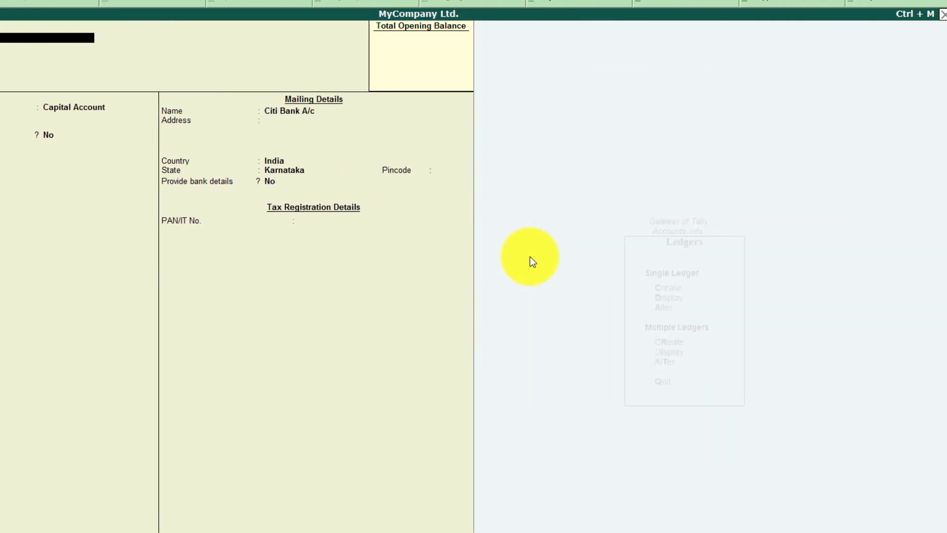
{"action": "key", "text": "Return"}
{"action": "key", "text": "Up"}
{"action": "key", "text": "Up"}
{"action": "key", "text": "Up"}
{"action": "key", "text": "Up"}
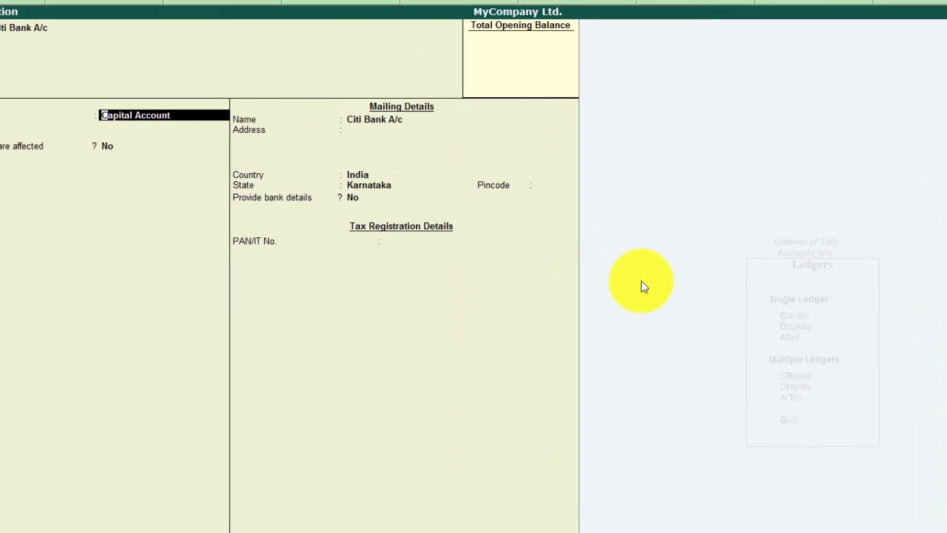
{"action": "key", "text": "Return"}
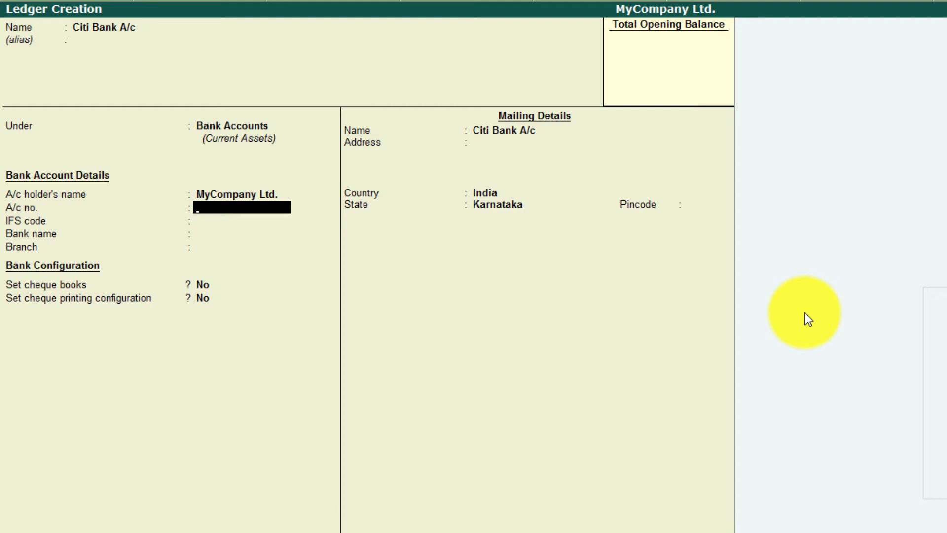
Step: Set the bank name to Not Applicable, leave the other bank details, cheque options and opening balance at their defaults, and save the Citi Bank A/c ledger
{"action": "key", "text": "Return"}
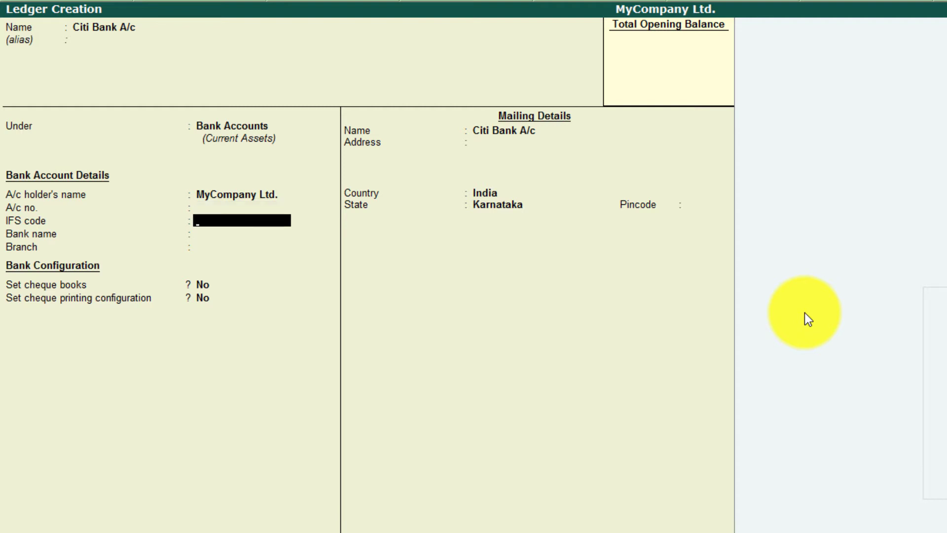
{"action": "key", "text": "Return"}
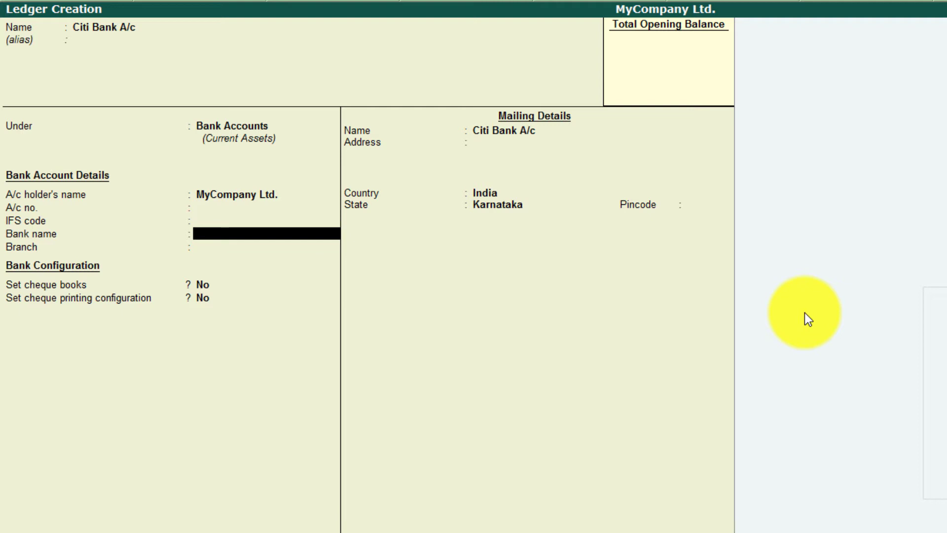
{"action": "key", "text": "Return"}
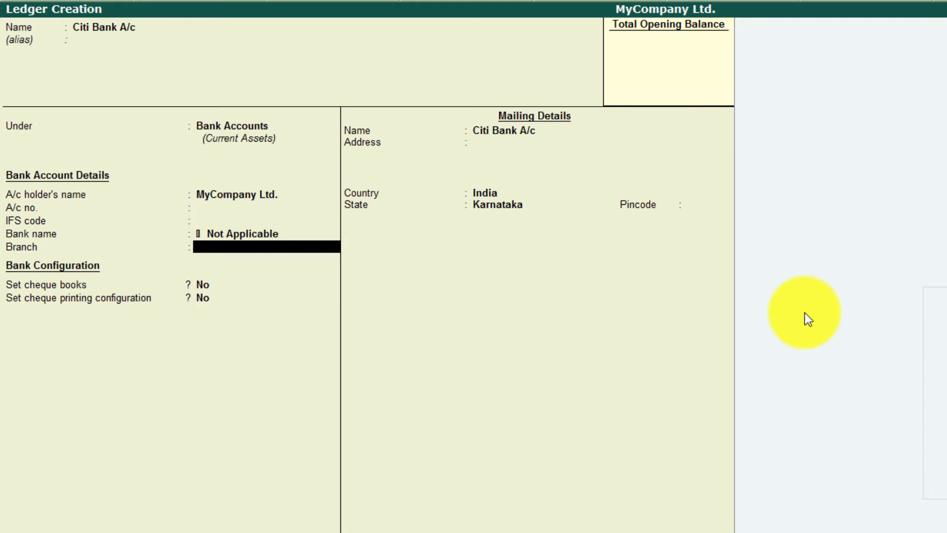
{"action": "key", "text": "Return"}
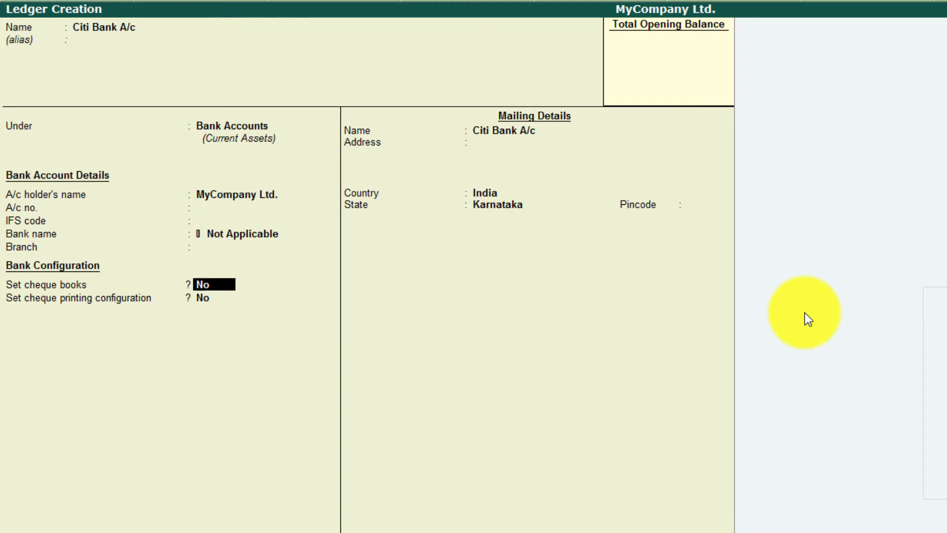
{"action": "key", "text": "Return"}
{"action": "key", "text": "Return"}
{"action": "key", "text": "Return"}
{"action": "key", "text": "Return"}
{"action": "key", "text": "Return"}
{"action": "key", "text": "Return"}
{"action": "key", "text": "Return"}
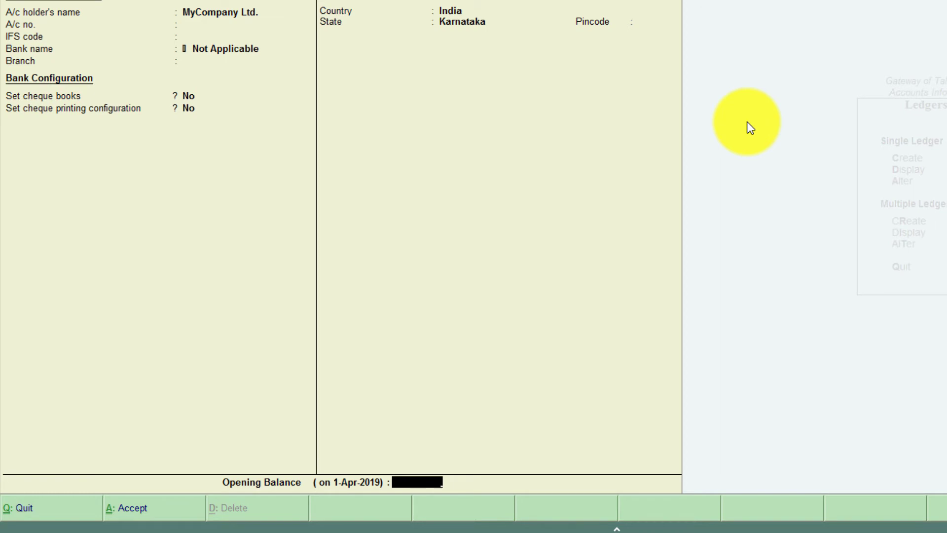
{"action": "key", "text": "Return"}
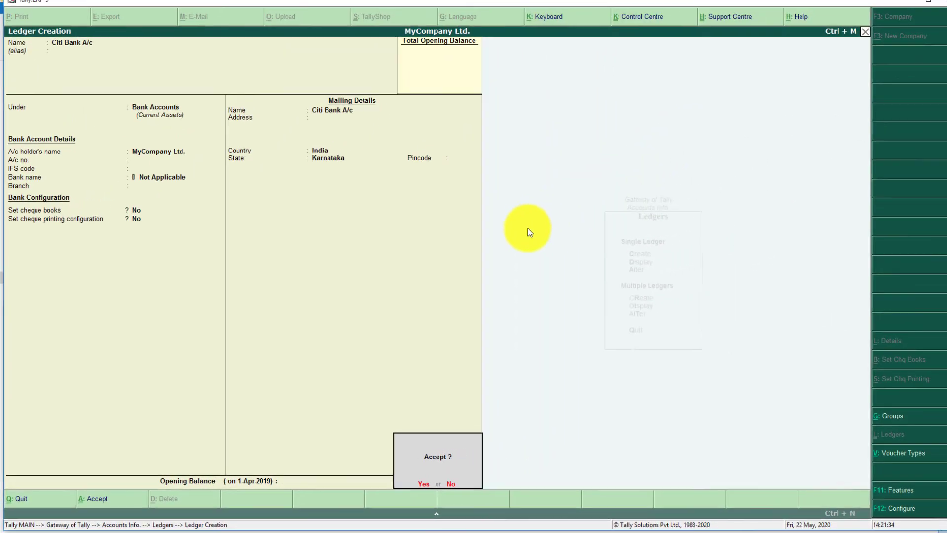
{"action": "key", "text": "Return"}
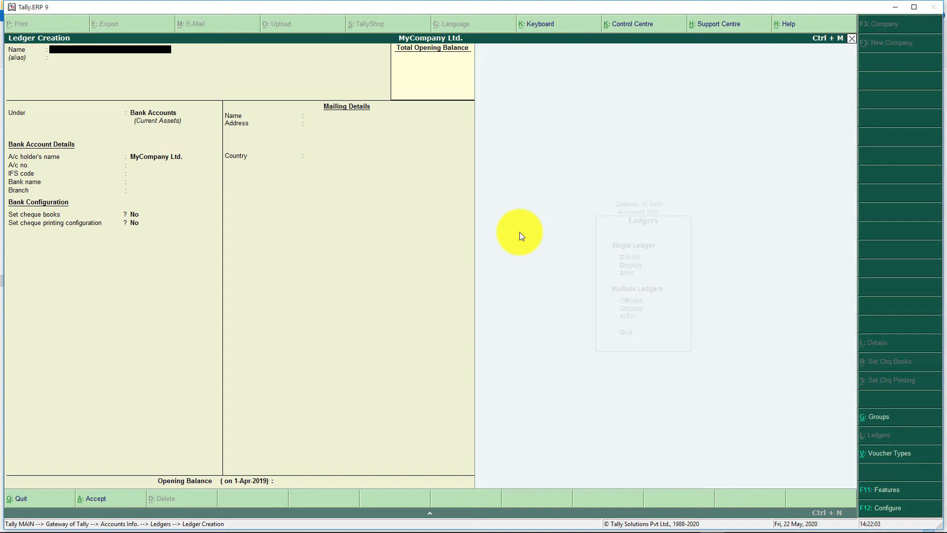
Step: Quit single ledger creation and open the form for creating multiple ledgers at once
{"action": "key", "text": "Escape"}
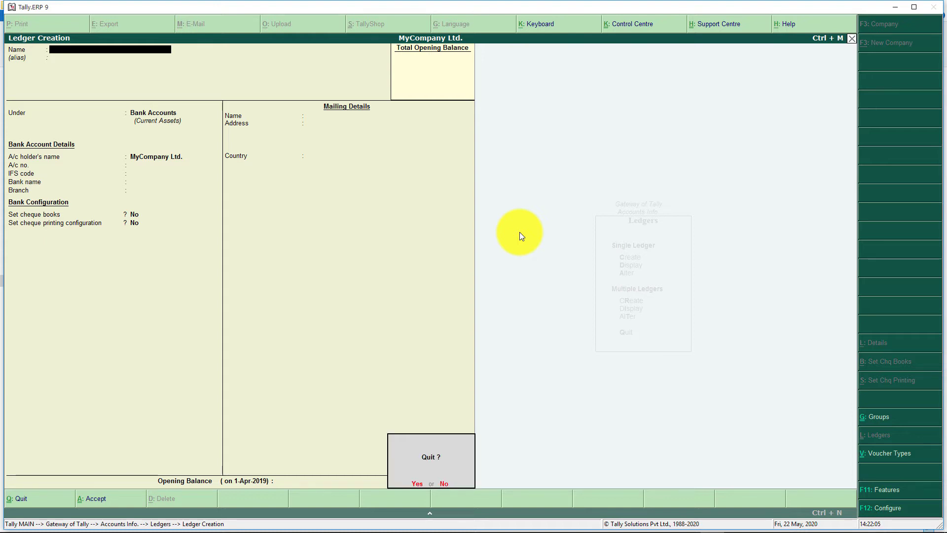
{"action": "key", "text": "y"}
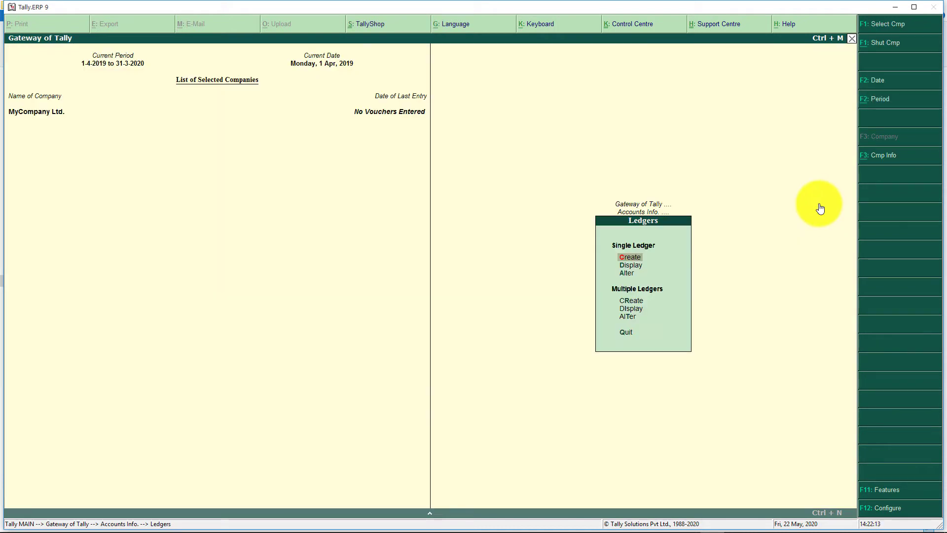
{"action": "key", "text": "Down"}
{"action": "key", "text": "Down"}
{"action": "key", "text": "Down"}
{"action": "key", "text": "Return"}
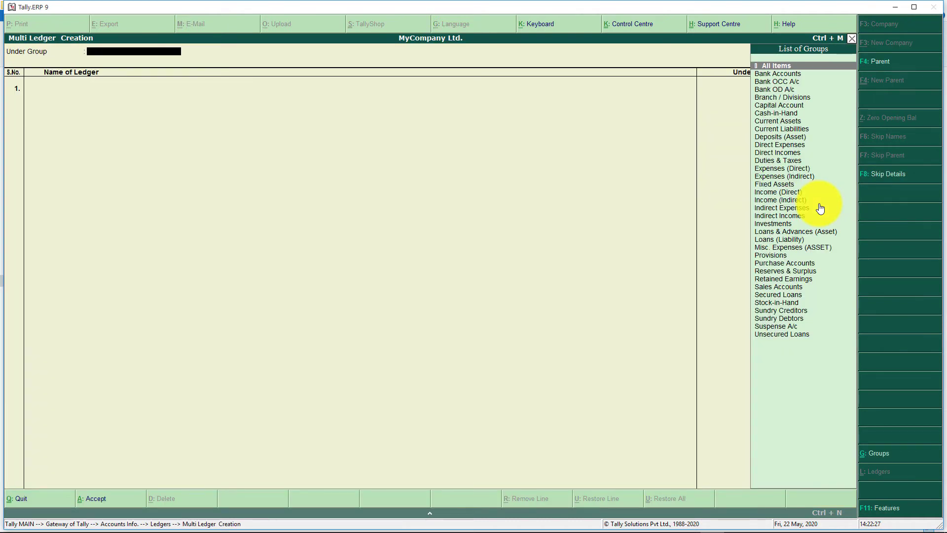
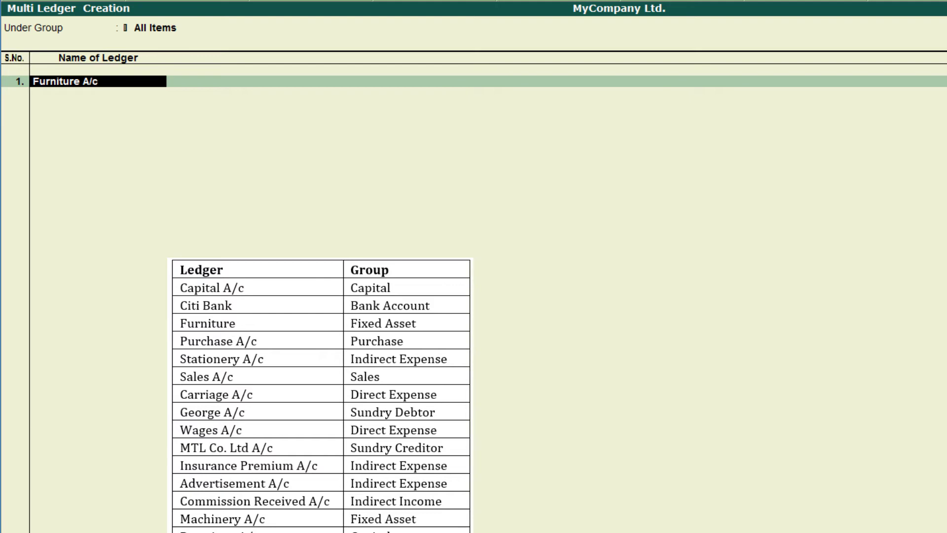
Step: Place the Furniture A/c ledger under the Fixed Assets group and leave its opening balance empty
{"action": "key", "text": "Return"}
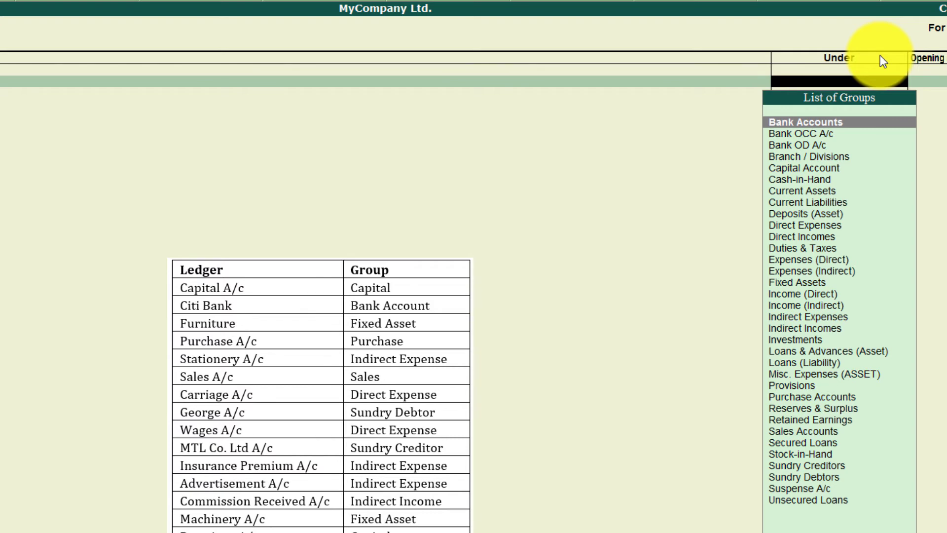
{"action": "type", "text": "F"}
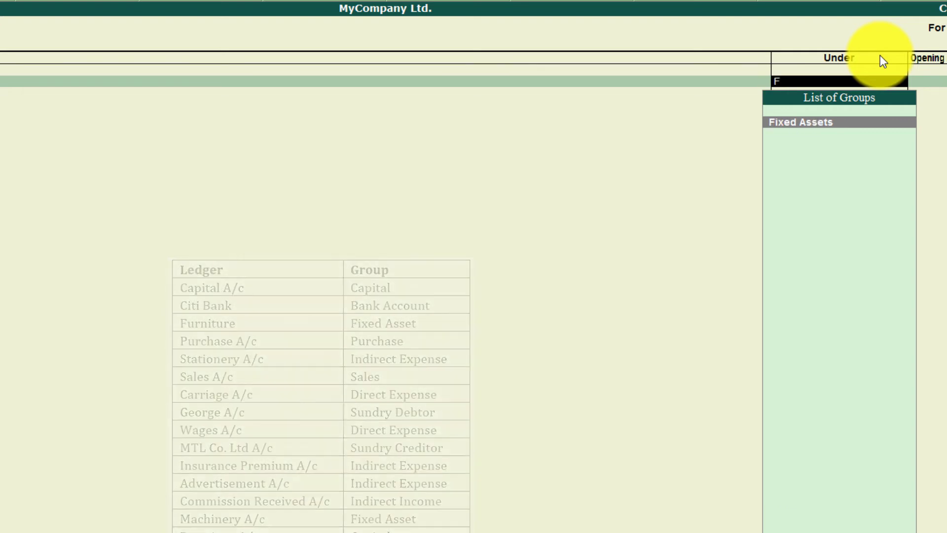
{"action": "key", "text": "Return"}
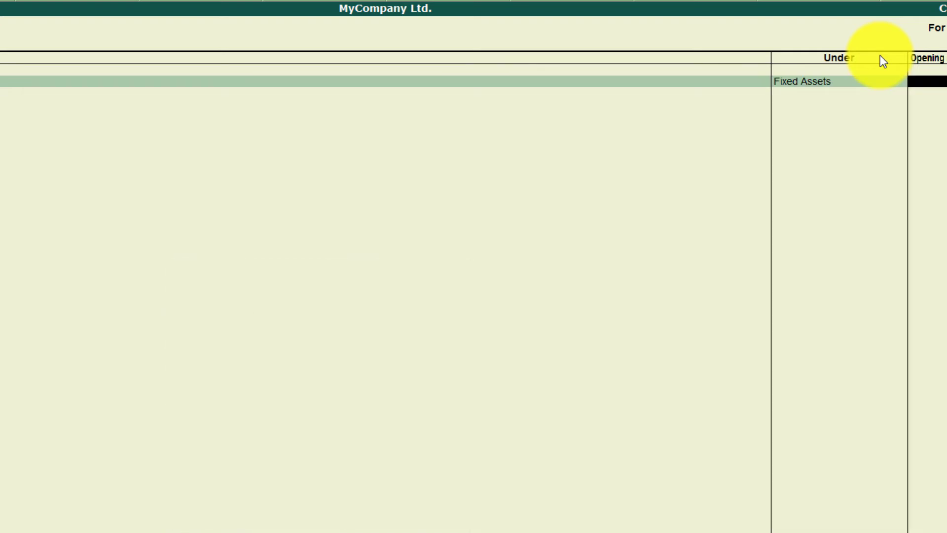
{"action": "key", "text": "Return"}
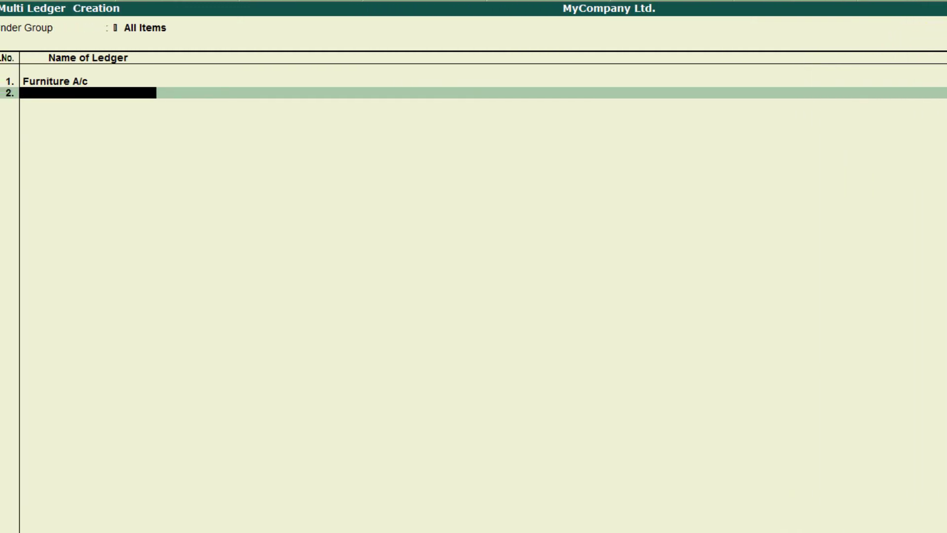
Step: Add a second ledger, Purchase A/c, under the Purchase Accounts group without an opening balance
{"action": "type", "text": "Purchase A/c"}
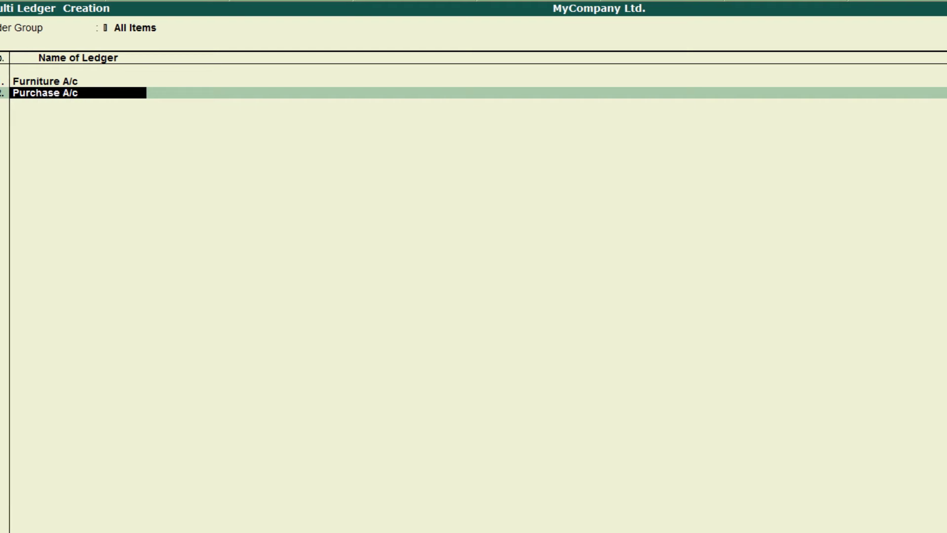
{"action": "key", "text": "Return"}
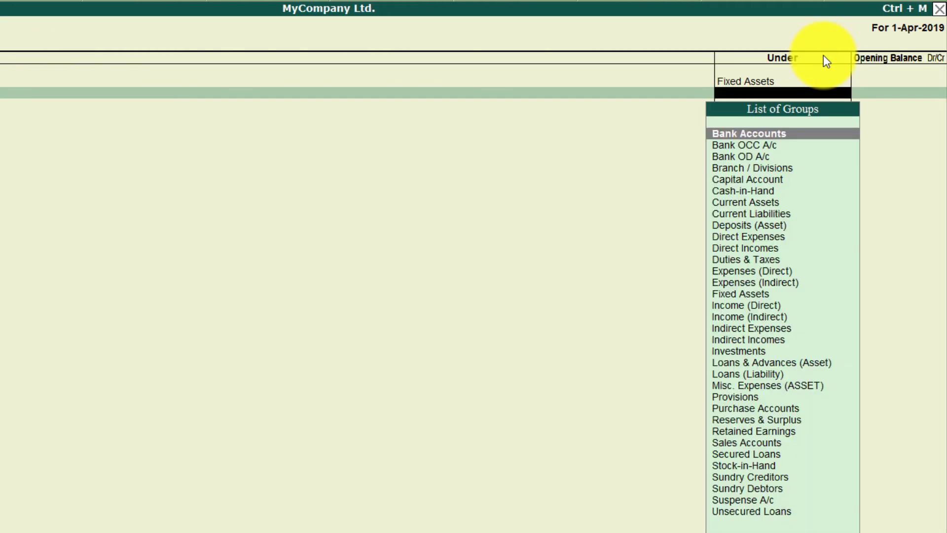
{"action": "type", "text": "P"}
{"action": "key", "text": "Down"}
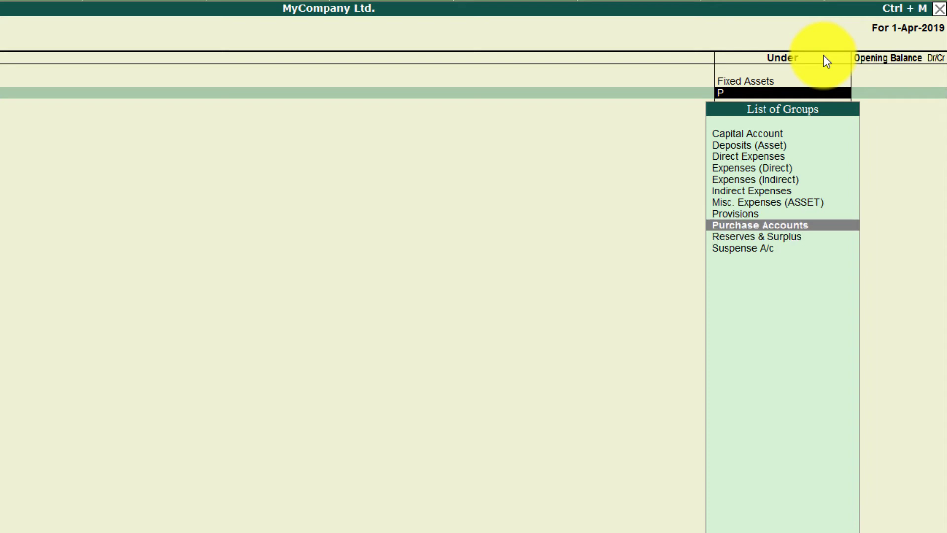
{"action": "key", "text": "Return"}
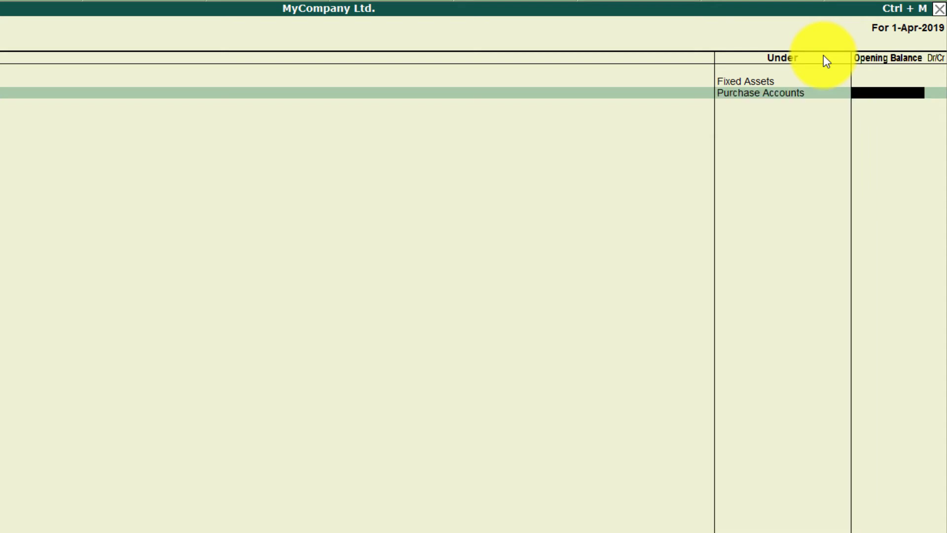
{"action": "key", "text": "Return"}
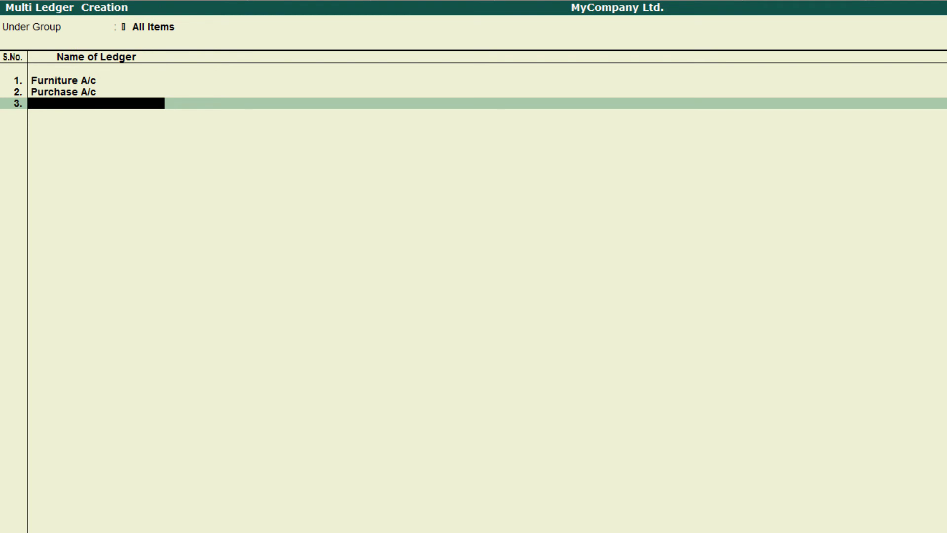
Step: Add a third ledger, Stationery A/c, under the Indirect Expenses group without an opening balance
{"action": "type", "text": "Stationery"}
{"action": "key", "text": "Return"}
{"action": "type", "text": "Ind"}
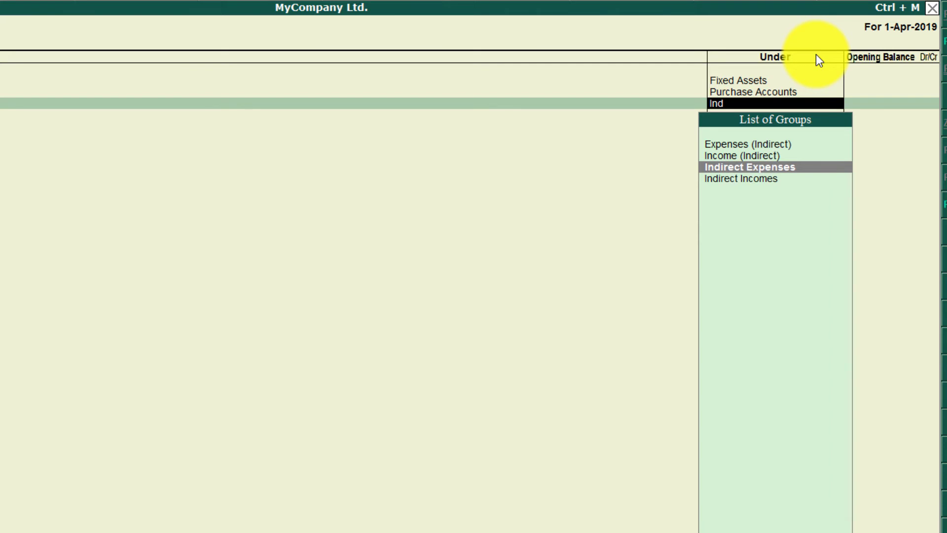
{"action": "key", "text": "Return"}
{"action": "key", "text": "Return"}
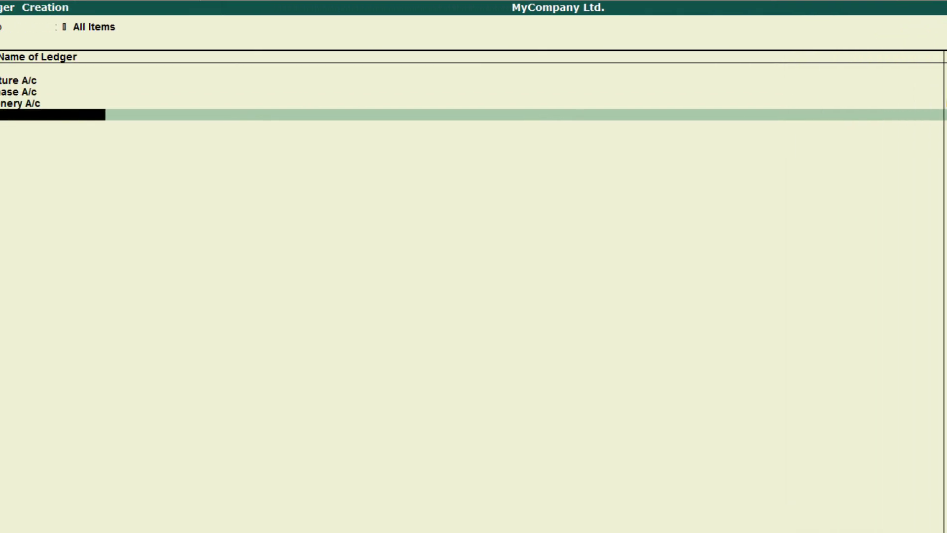
Step: Add a fourth ledger, Sales A/c, under the Sales Accounts group without an opening balance
{"action": "type", "text": "Sales A/c"}
{"action": "key", "text": "Return"}
{"action": "type", "text": "S"}
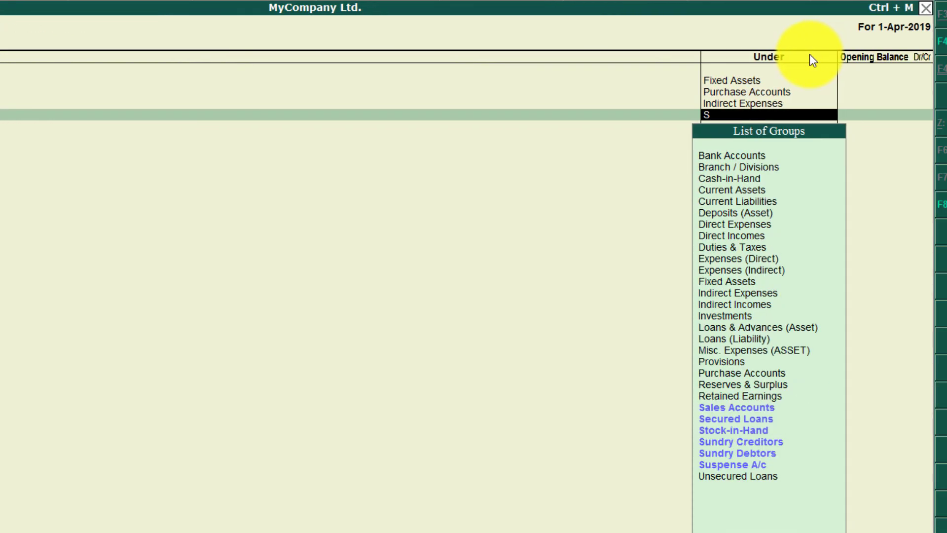
{"action": "type", "text": "a"}
{"action": "key", "text": "Return"}
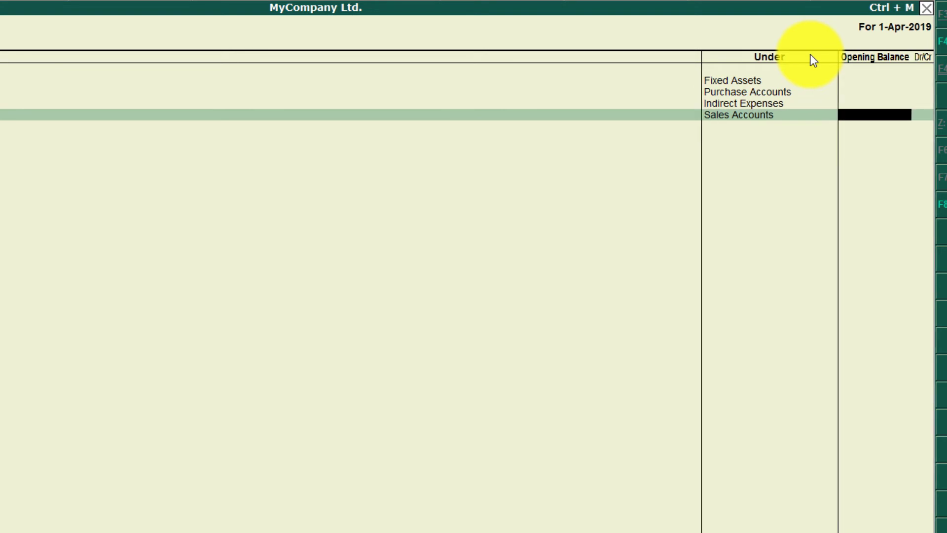
{"action": "key", "text": "Return"}
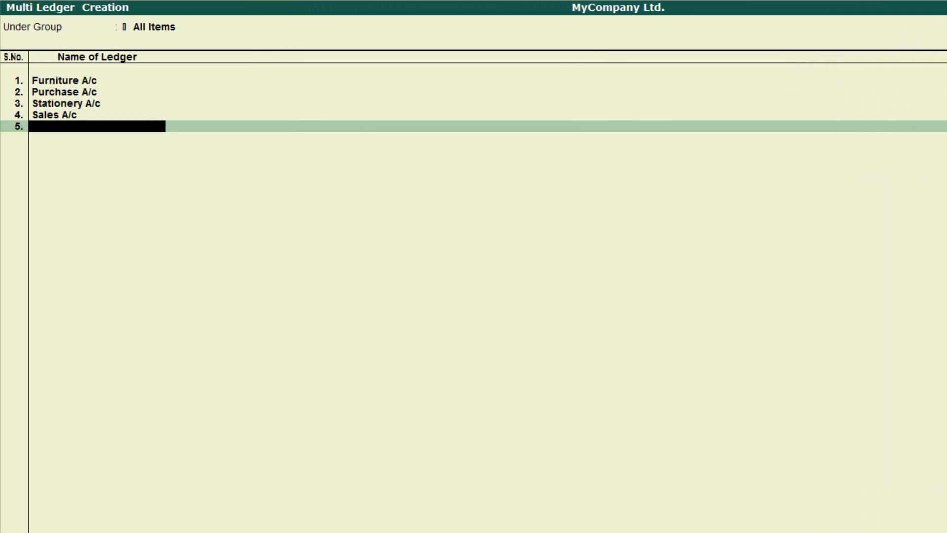
Step: Add a fifth ledger, Carriage A/c, under Direct Expenses without an opening balance, and save all the entered ledgers
{"action": "type", "text": "Carriage A/c"}
{"action": "key", "text": "Return"}
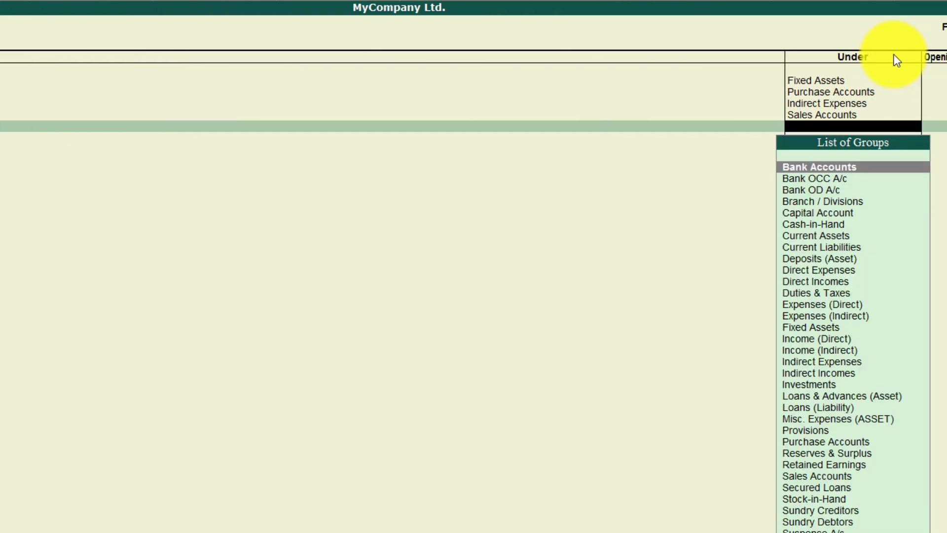
{"action": "type", "text": "Di"}
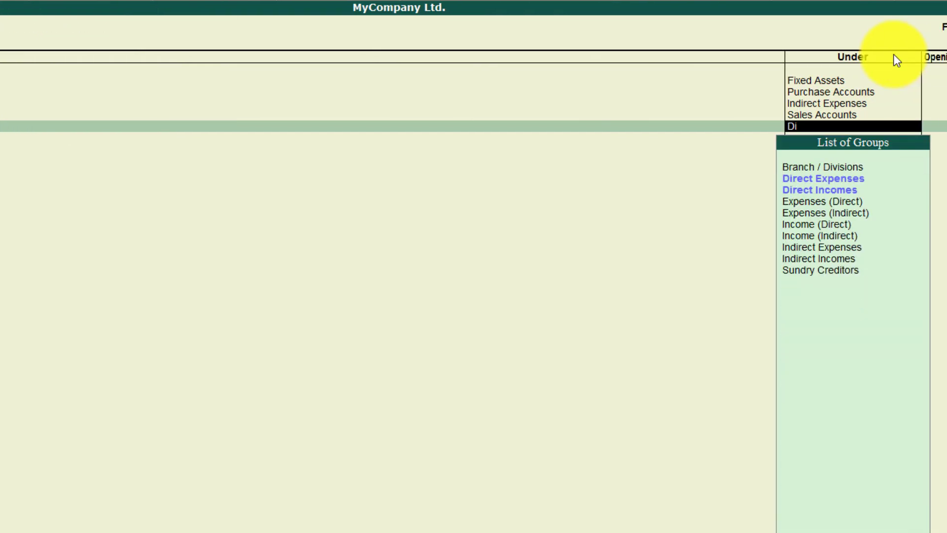
{"action": "key", "text": "Return"}
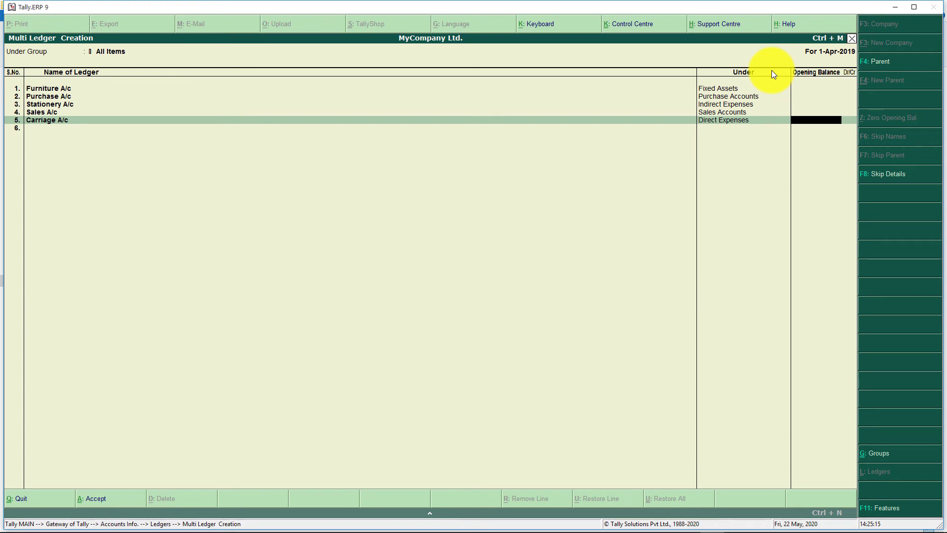
{"action": "key", "text": "Return"}
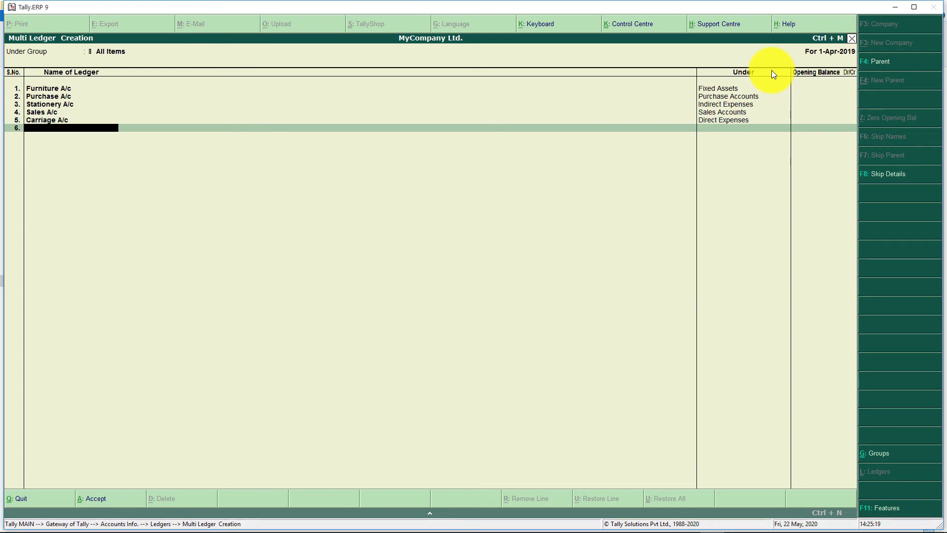
{"action": "key", "text": "Return"}
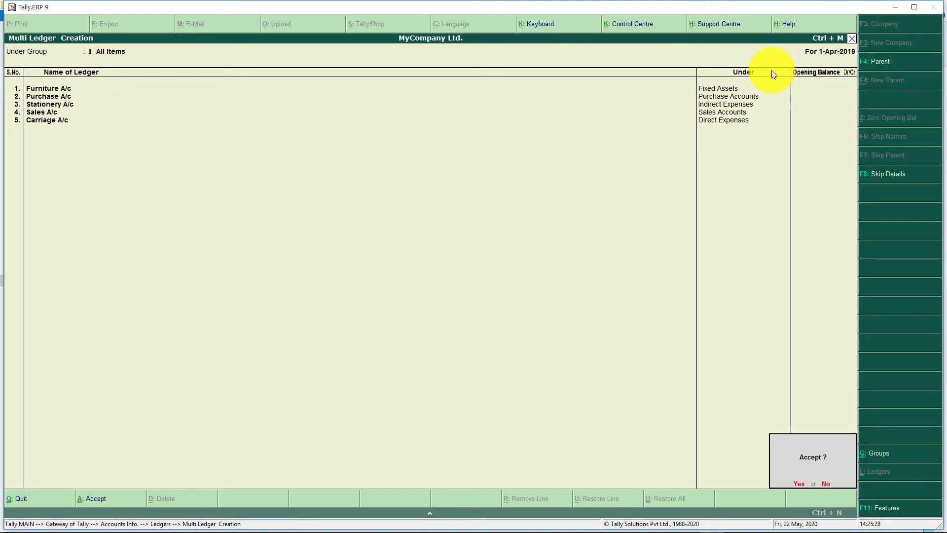
{"action": "key", "text": "y"}
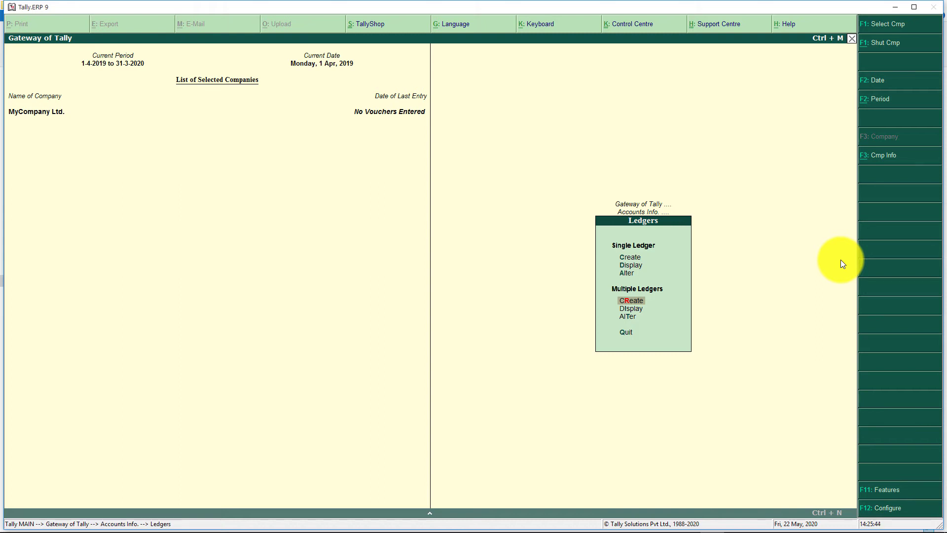
Step: Display multiple ledgers at once for the All Items group selection
{"action": "key", "text": "Up"}
{"action": "key", "text": "Up"}
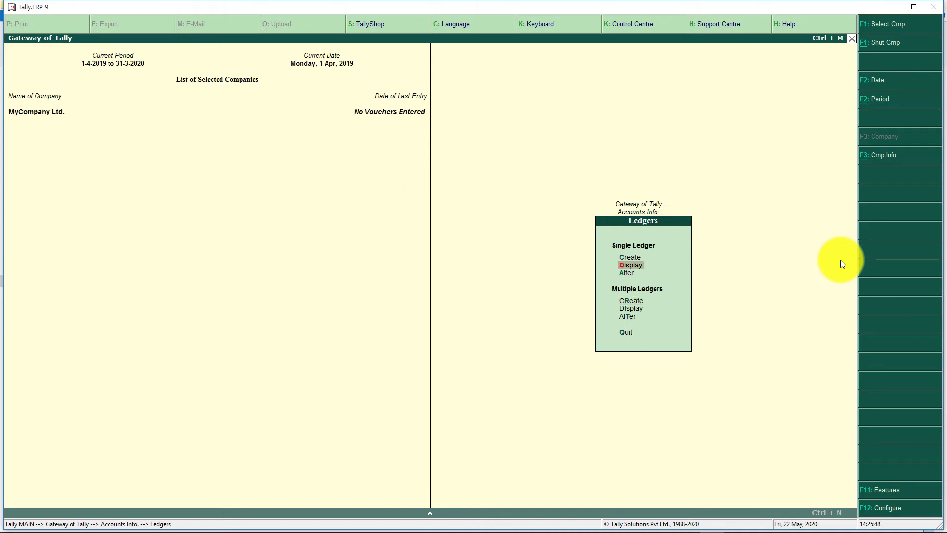
{"action": "key", "text": "Down"}
{"action": "key", "text": "Down"}
{"action": "key", "text": "Down"}
{"action": "key", "text": "Up"}
{"action": "key", "text": "Down"}
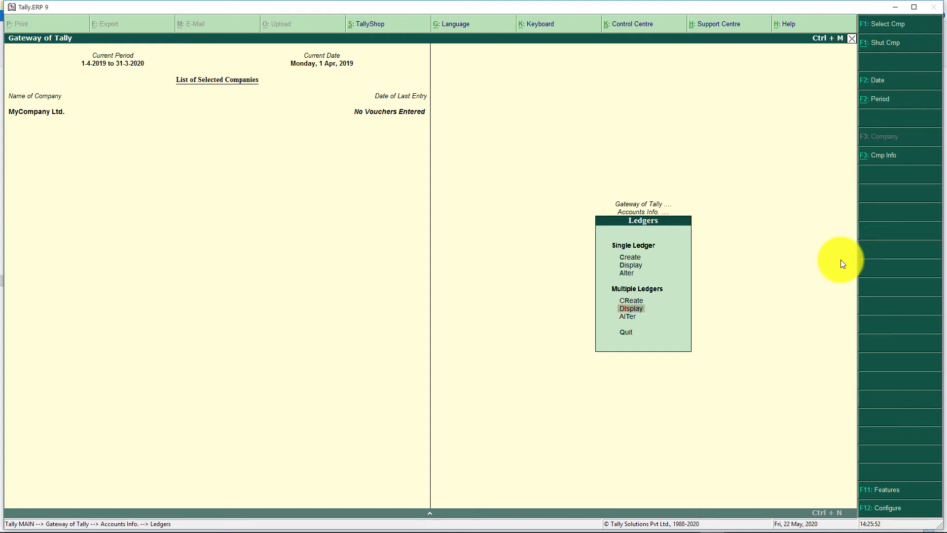
{"action": "key", "text": "Return"}
{"action": "key", "text": "Down"}
{"action": "key", "text": "Up"}
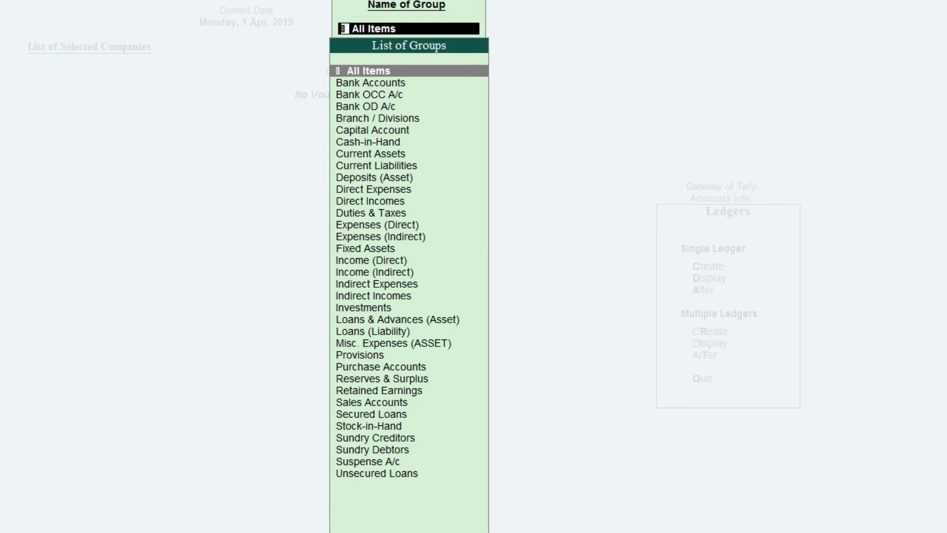
{"action": "key", "text": "Return"}
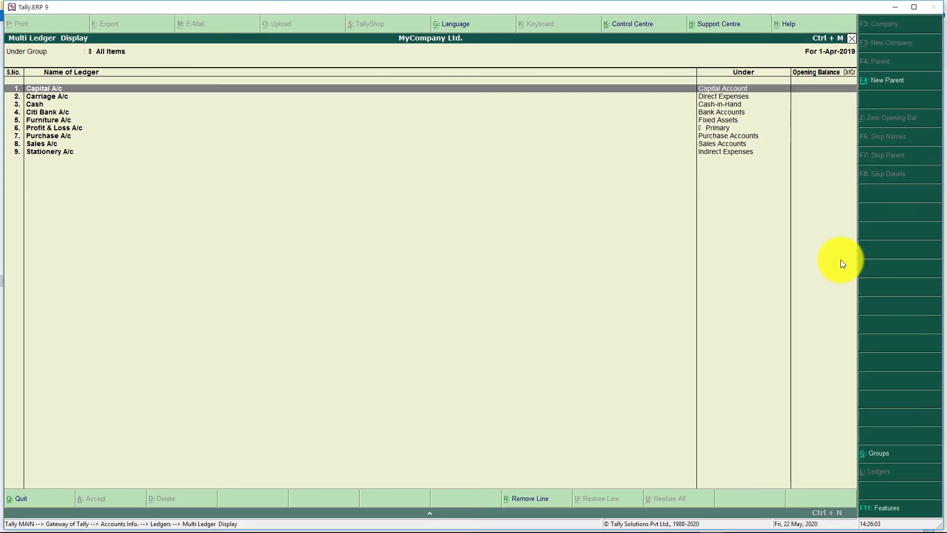
Step: Go through the ledger list to examine each ledger and its group, and return to the Ledgers menu
{"action": "key", "text": "Down"}
{"action": "key", "text": "Up"}
{"action": "key", "text": "Down"}
{"action": "key", "text": "Down"}
{"action": "key", "text": "Down"}
{"action": "key", "text": "Up"}
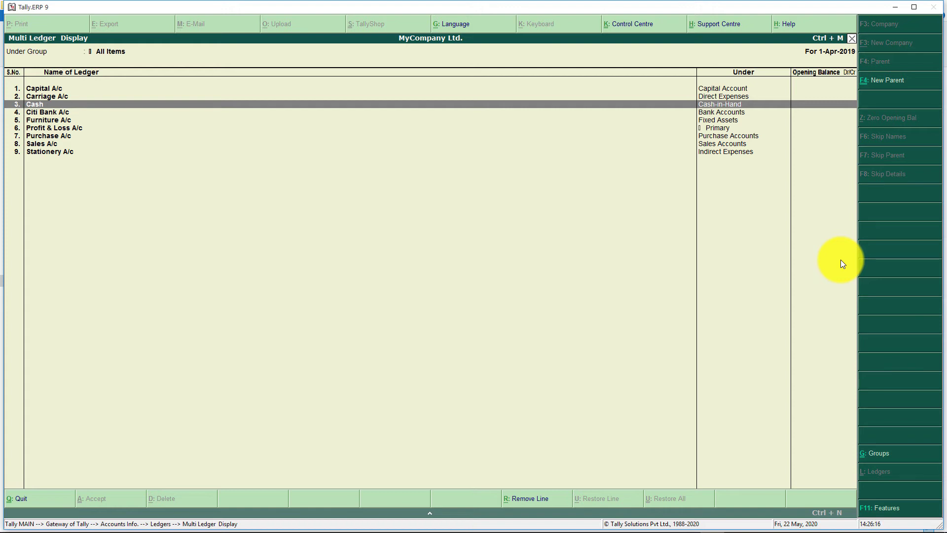
{"action": "key", "text": "Down"}
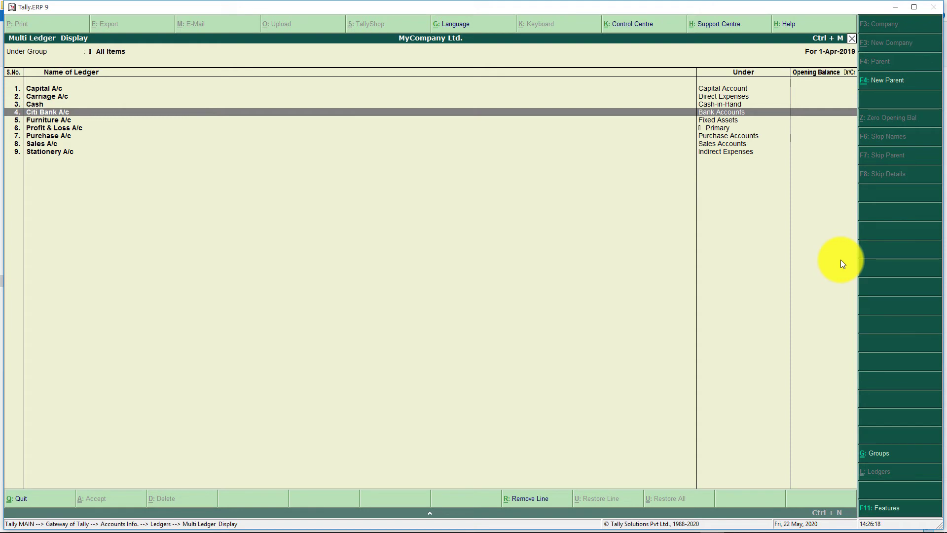
{"action": "key", "text": "Down"}
{"action": "key", "text": "Down"}
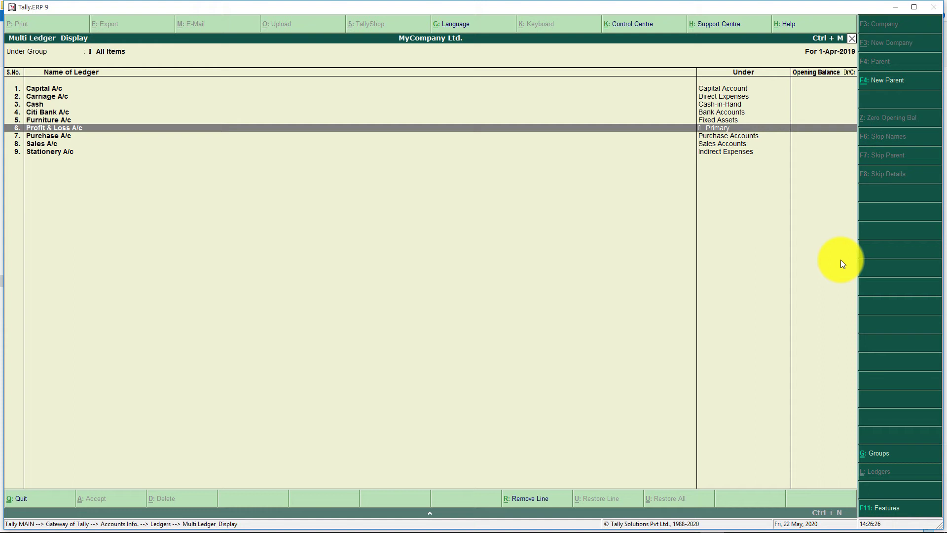
{"action": "key", "text": "Down"}
{"action": "key", "text": "Down"}
{"action": "key", "text": "Down"}
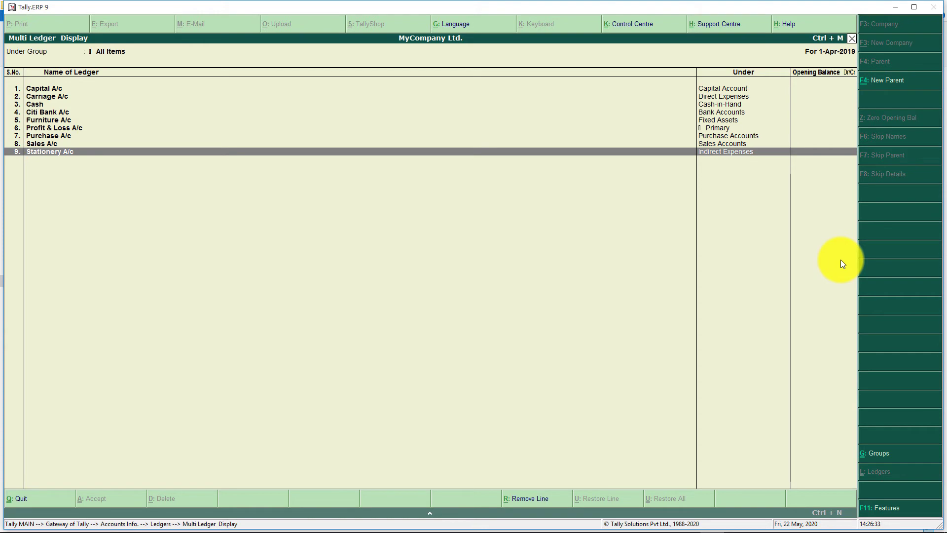
{"action": "key", "text": "F4"}
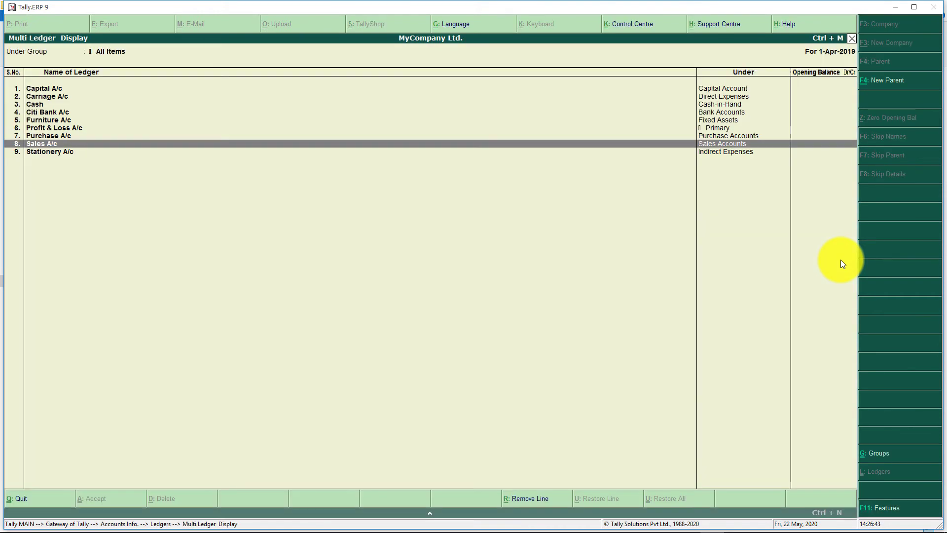
{"action": "key", "text": "Down"}
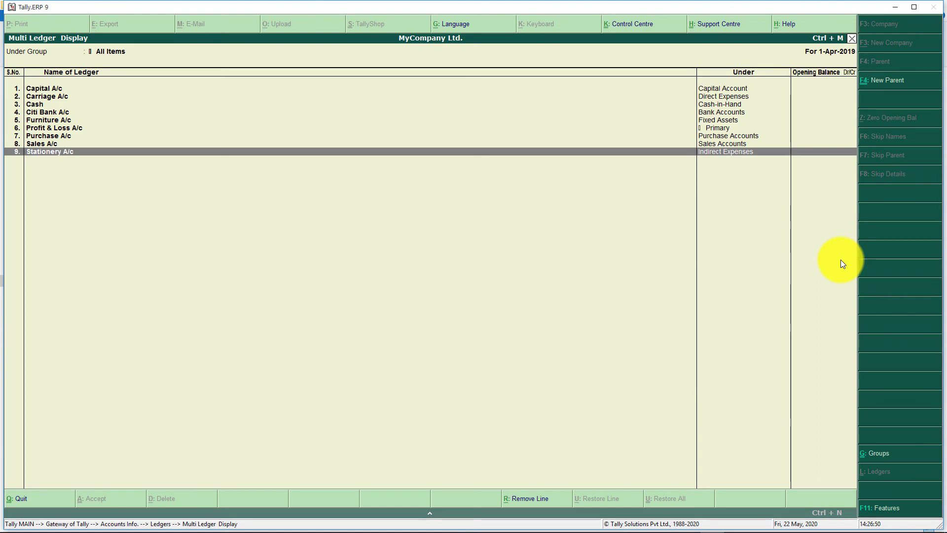
{"action": "key", "text": "Escape"}
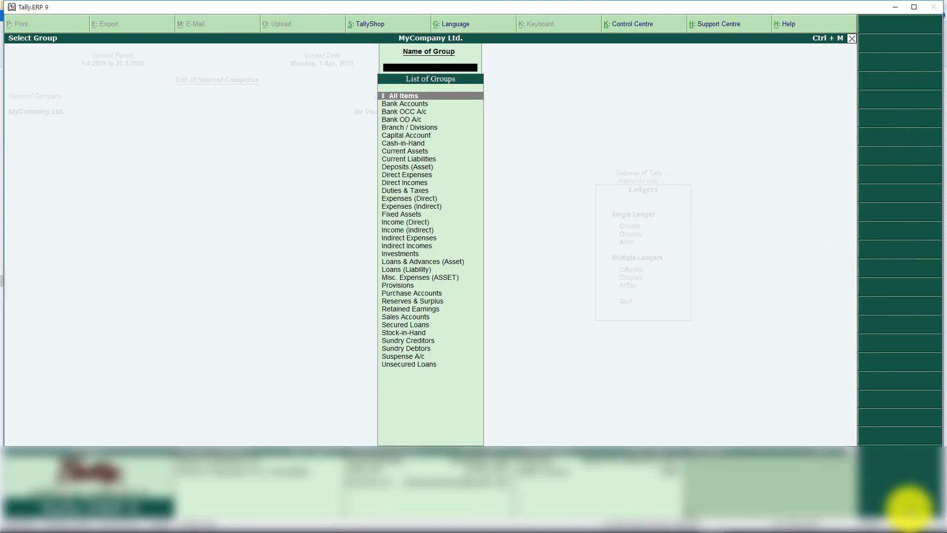
{"action": "key", "text": "Escape"}
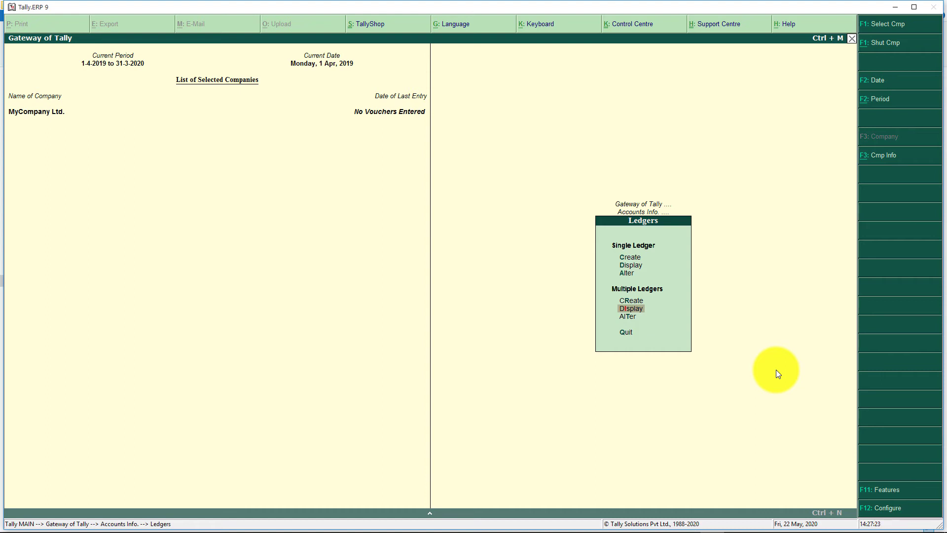
{"action": "key", "text": "Up"}
{"action": "key", "text": "Up"}
{"action": "key", "text": "Up"}
{"action": "key", "text": "Down"}
{"action": "key", "text": "Down"}
{"action": "key", "text": "Down"}
{"action": "key", "text": "Down"}
Step: Alter the single ledger Stationery A/c so that it falls under the Indirect Incomes group, and save it
{"action": "key", "text": "Up"}
{"action": "key", "text": "Up"}
{"action": "key", "text": "Up"}
{"action": "key", "text": "Return"}
{"action": "key", "text": "Down"}
{"action": "key", "text": "Down"}
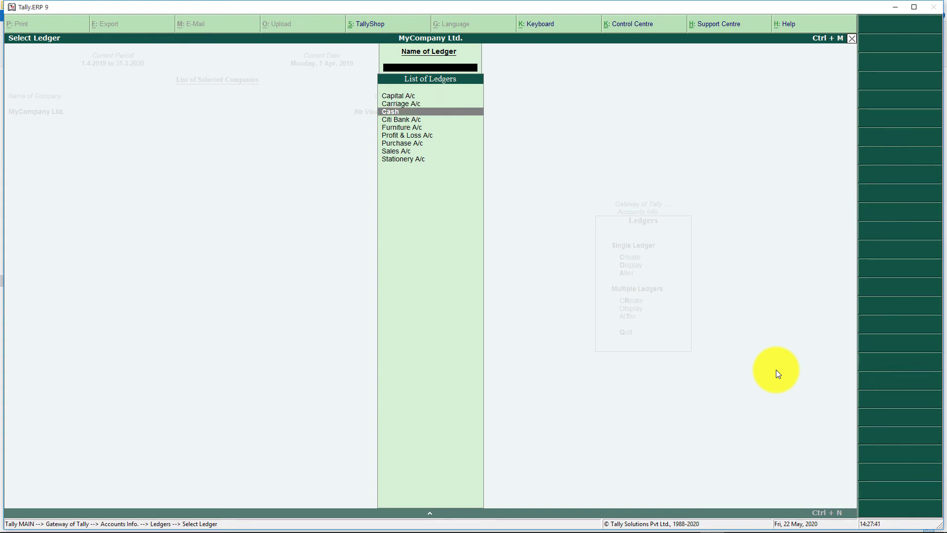
{"action": "key", "text": "Down"}
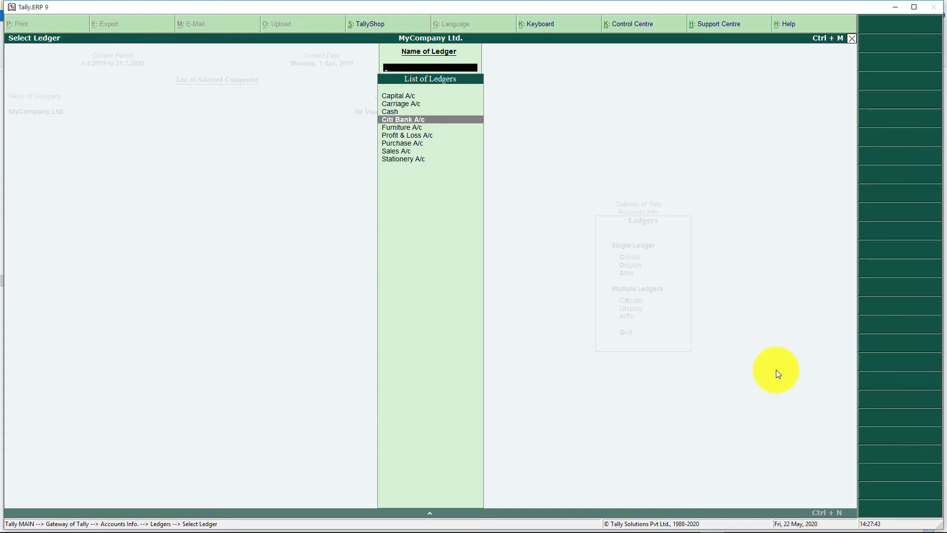
{"action": "key", "text": "End"}
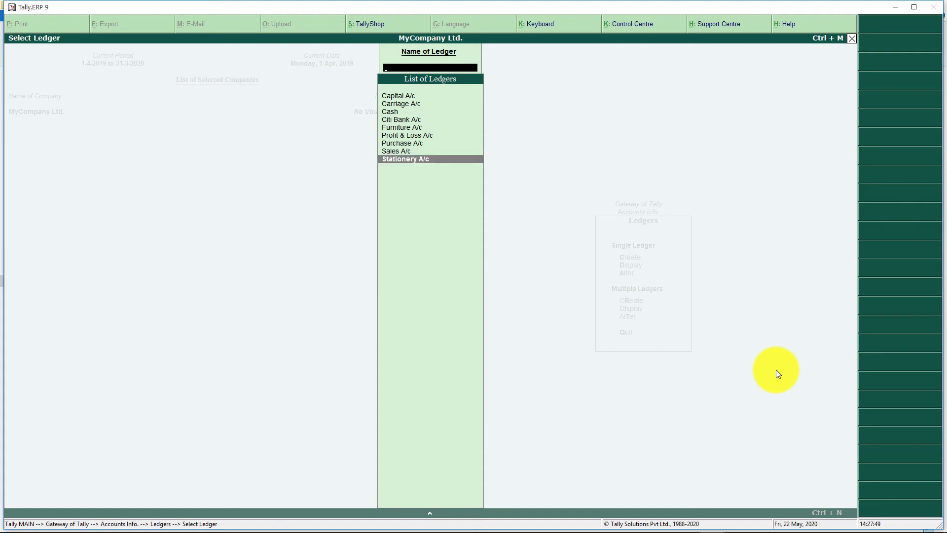
{"action": "key", "text": "Return"}
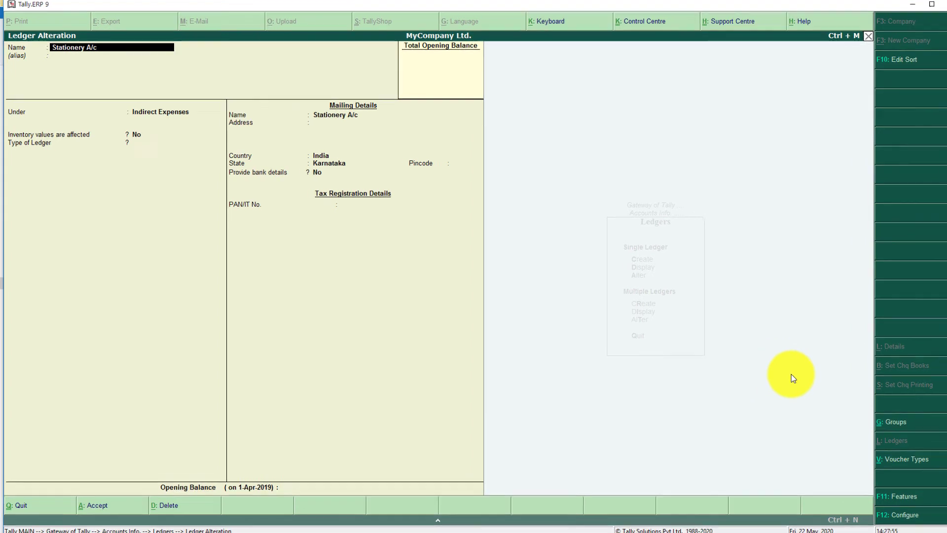
{"action": "key", "text": "Return"}
{"action": "key", "text": "Return"}
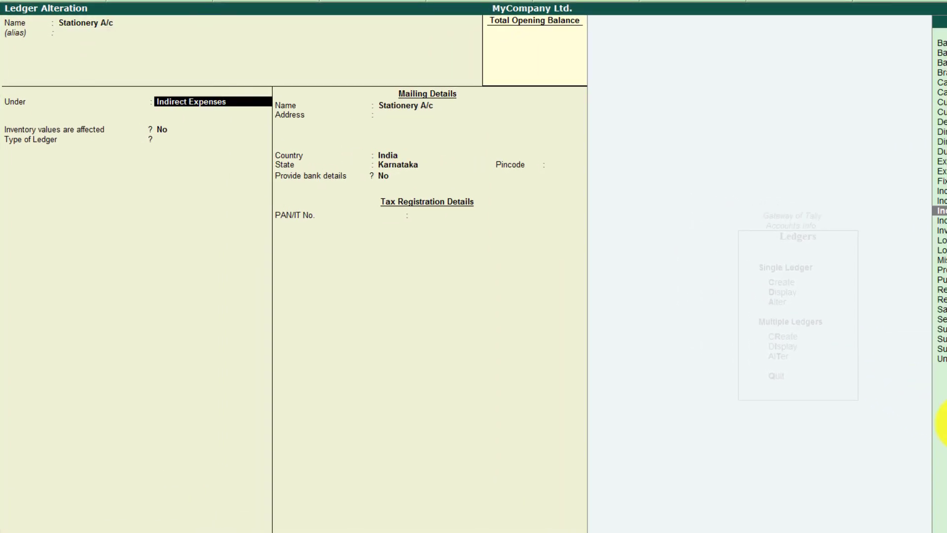
{"action": "key", "text": "Down"}
{"action": "key", "text": "Return"}
{"action": "key", "text": "Return"}
{"action": "key", "text": "Return"}
{"action": "key", "text": "Return"}
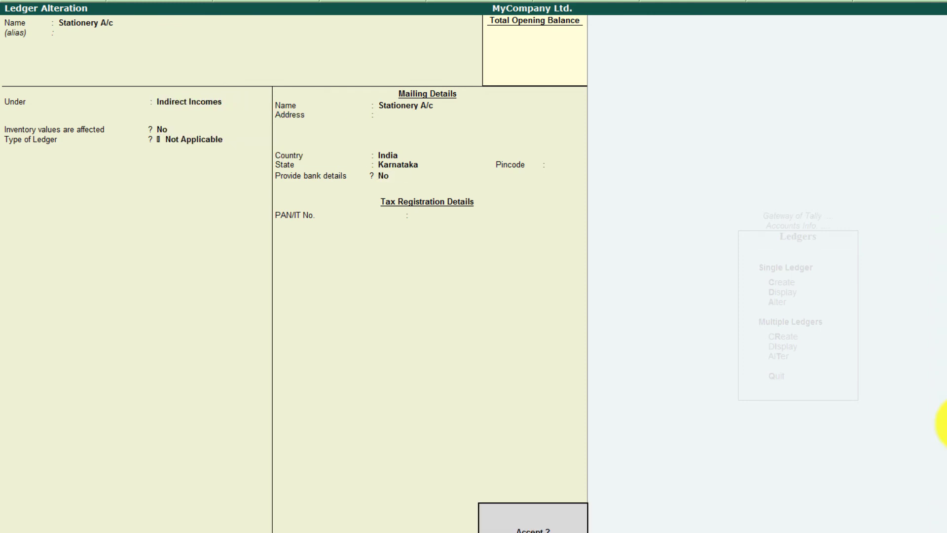
{"action": "key", "text": "Return"}
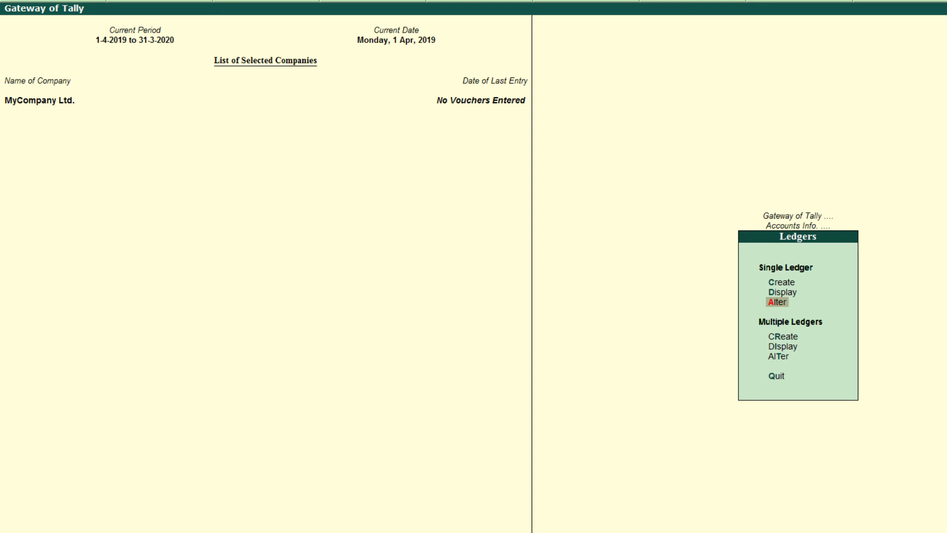
Step: Display multiple ledgers for All Items, check the group of Stationery A/c, and return to the Ledgers menu
{"action": "key", "text": "Up"}
{"action": "key", "text": "Down"}
{"action": "key", "text": "Down"}
{"action": "key", "text": "Down"}
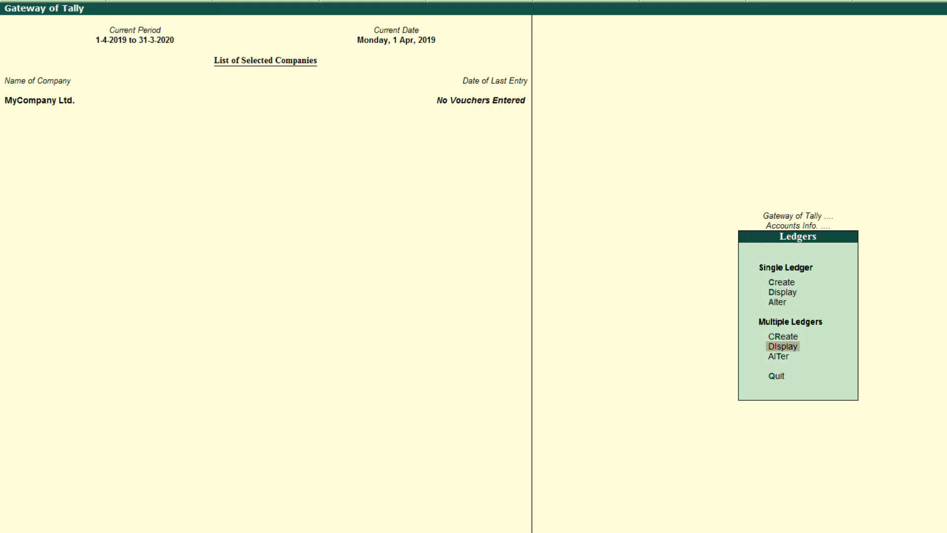
{"action": "key", "text": "Return"}
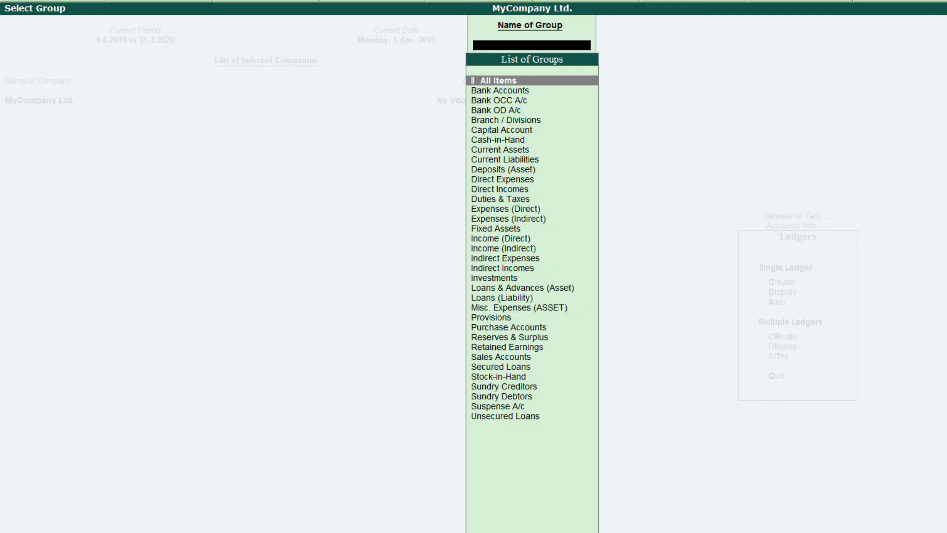
{"action": "key", "text": "Return"}
{"action": "key", "text": "Down"}
{"action": "key", "text": "Down"}
{"action": "key", "text": "Down"}
{"action": "key", "text": "Down"}
{"action": "key", "text": "Down"}
{"action": "key", "text": "Down"}
{"action": "key", "text": "Down"}
{"action": "key", "text": "Down"}
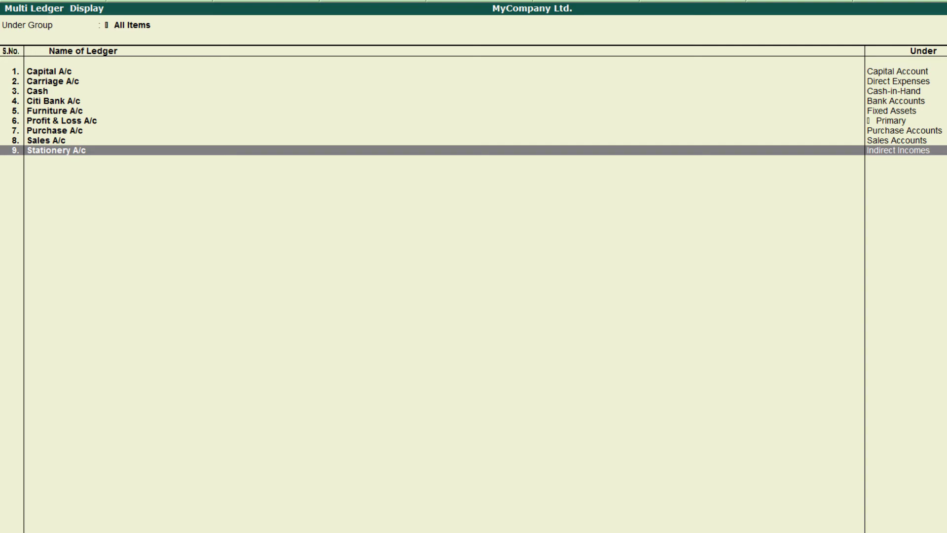
{"action": "key", "text": "Escape"}
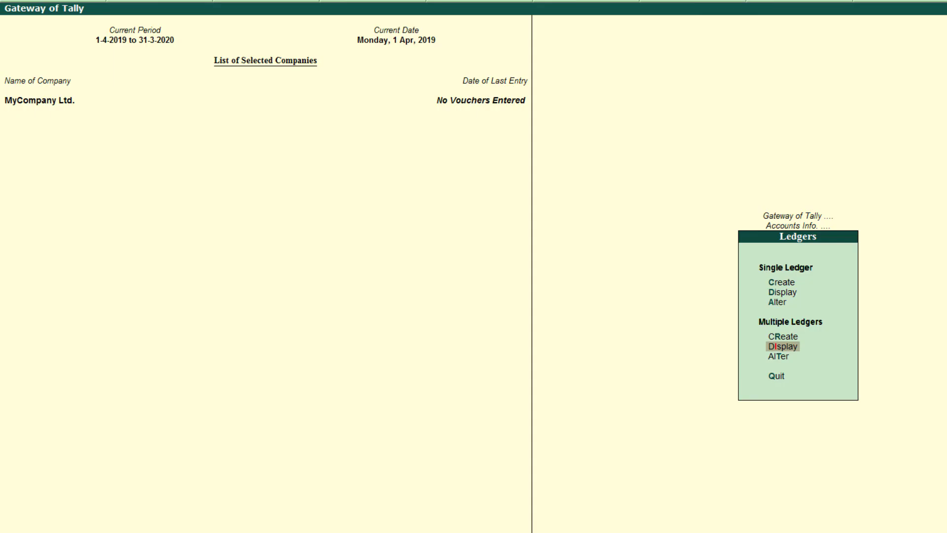
Step: Alter the Stationery A/c ledger to place it back under Indirect Expenses, save it, and return to the Ledgers menu
{"action": "key", "text": "Up"}
{"action": "key", "text": "Up"}
{"action": "key", "text": "Up"}
{"action": "key", "text": "Down"}
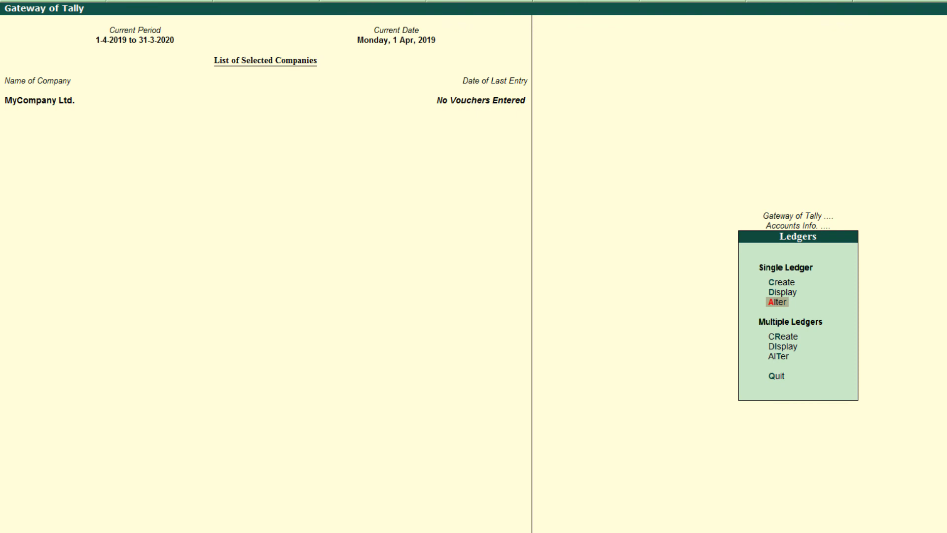
{"action": "key", "text": "Return"}
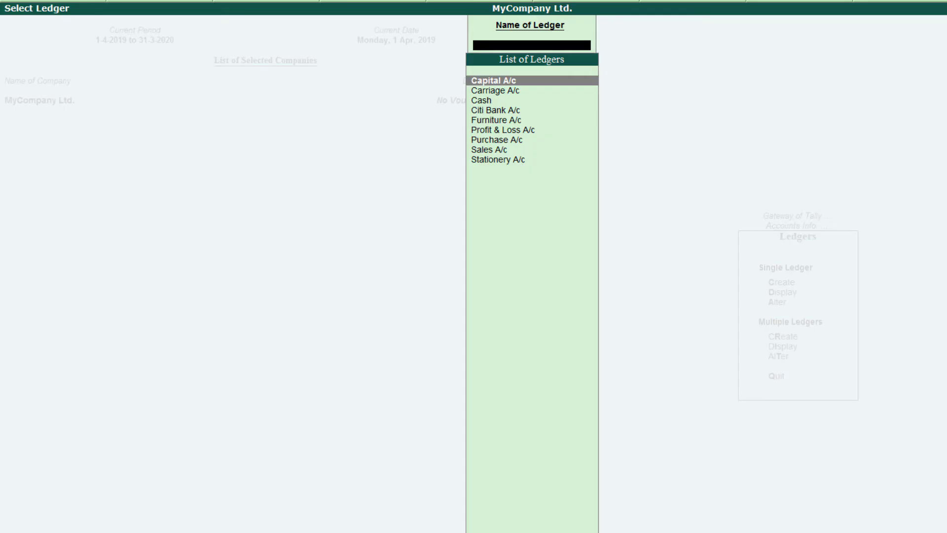
{"action": "key", "text": "Down"}
{"action": "key", "text": "Down"}
{"action": "key", "text": "Down"}
{"action": "key", "text": "Down"}
{"action": "key", "text": "Down"}
{"action": "key", "text": "Down"}
{"action": "key", "text": "Down"}
{"action": "key", "text": "Down"}
{"action": "key", "text": "Return"}
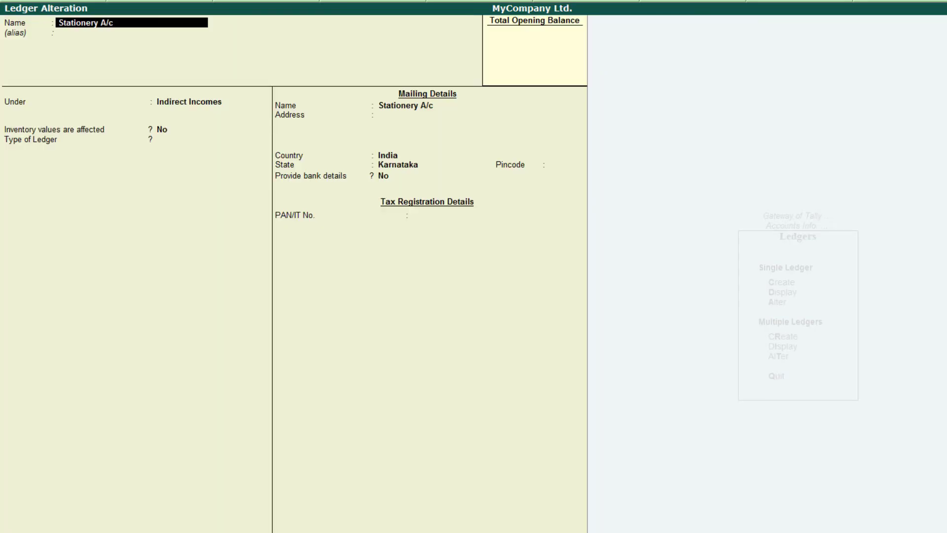
{"action": "key", "text": "Return"}
{"action": "key", "text": "Return"}
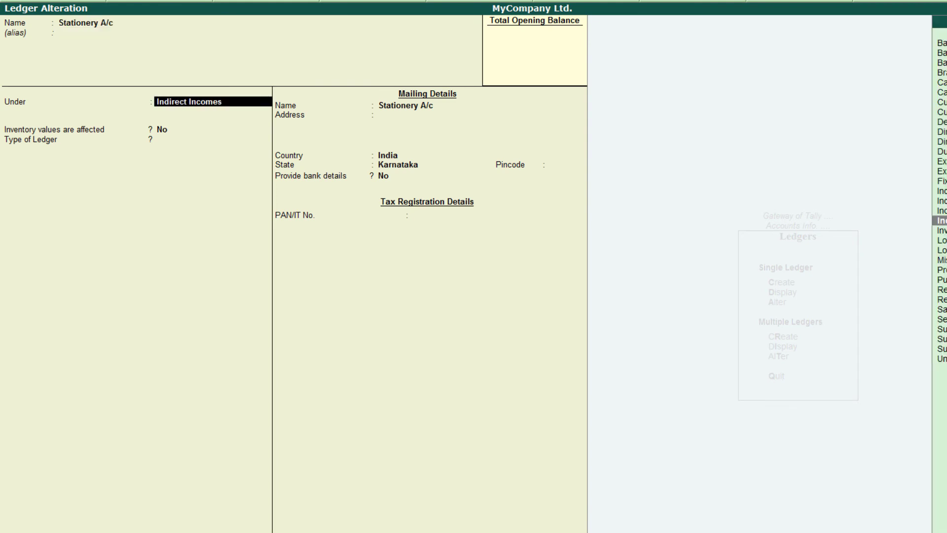
{"action": "key", "text": "Up"}
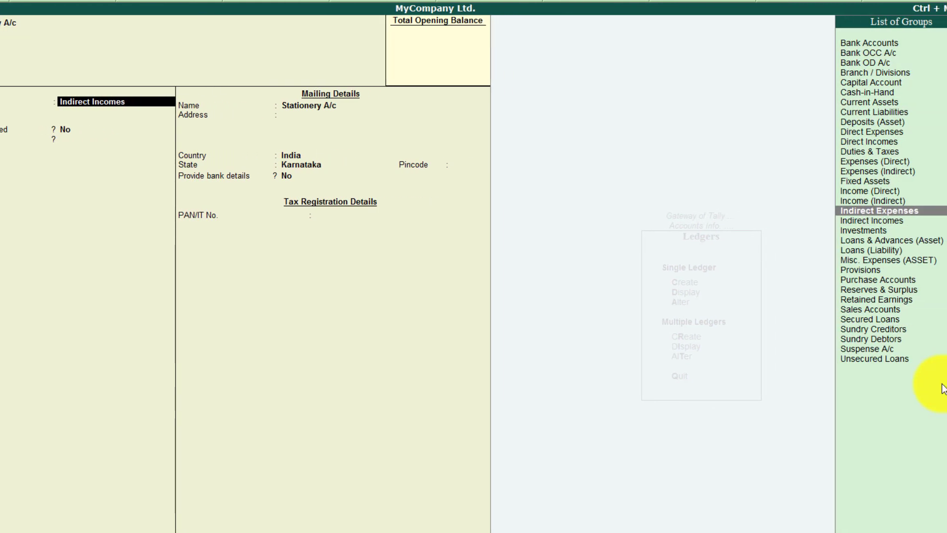
{"action": "left_click", "coordinate": [912, 209]}
{"action": "key", "text": "Return"}
{"action": "key", "text": "Return"}
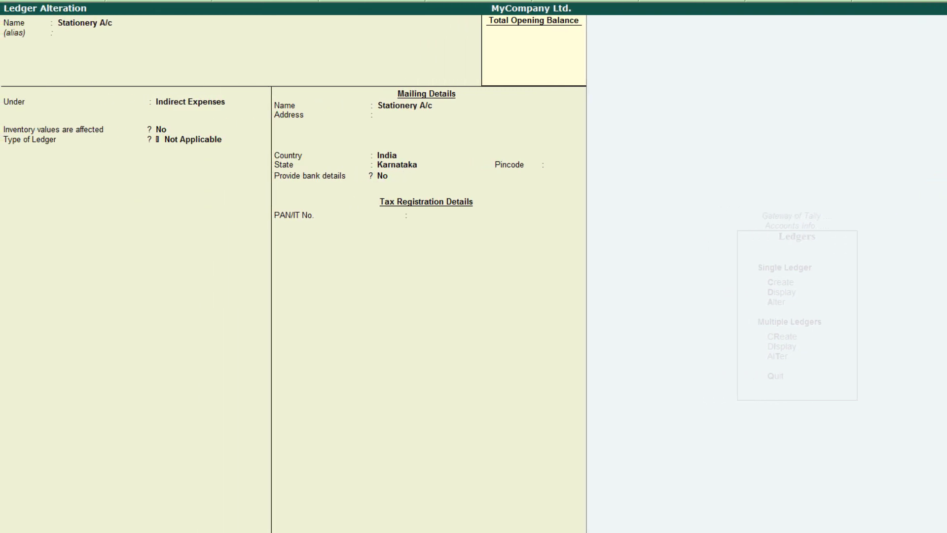
{"action": "key", "text": "ctrl+a"}
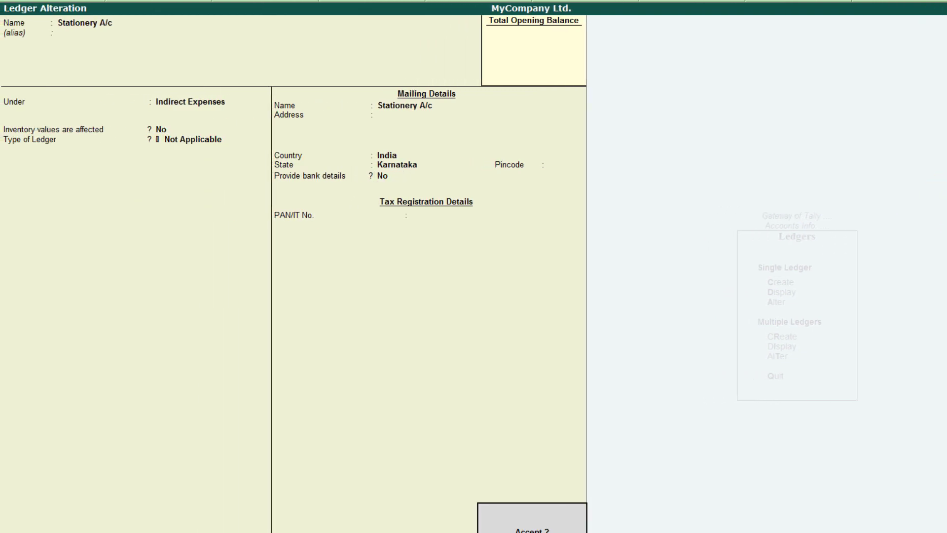
{"action": "key", "text": "Return"}
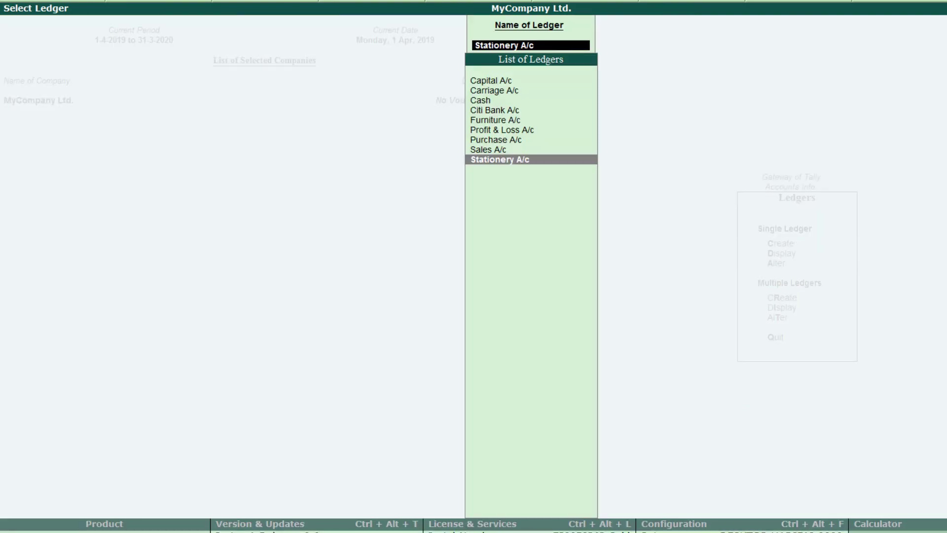
{"action": "key", "text": "Escape"}
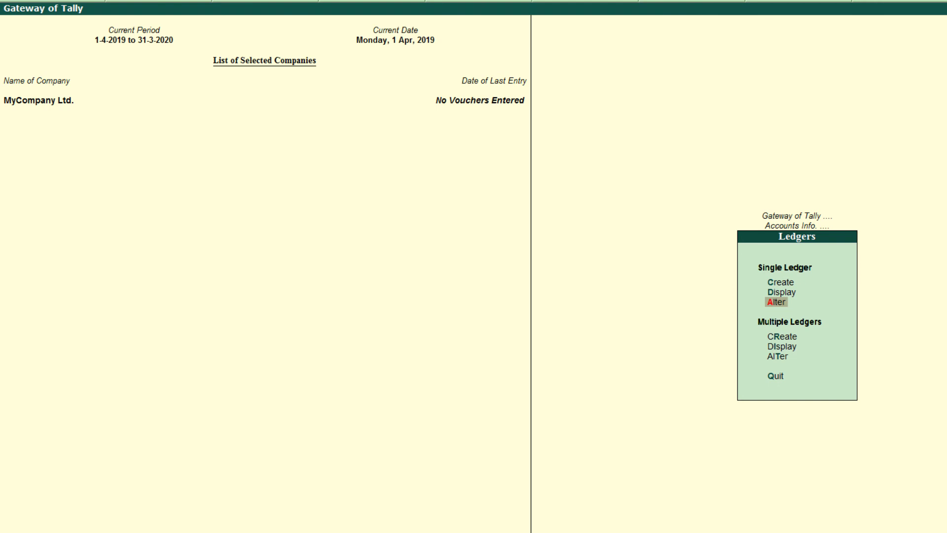
Step: Delete the Stationery A/c ledger from its alteration screen and return to the Ledgers menu
{"action": "key", "text": "Up"}
{"action": "key", "text": "Up"}
{"action": "key", "text": "Down"}
{"action": "key", "text": "Down"}
{"action": "key", "text": "Return"}
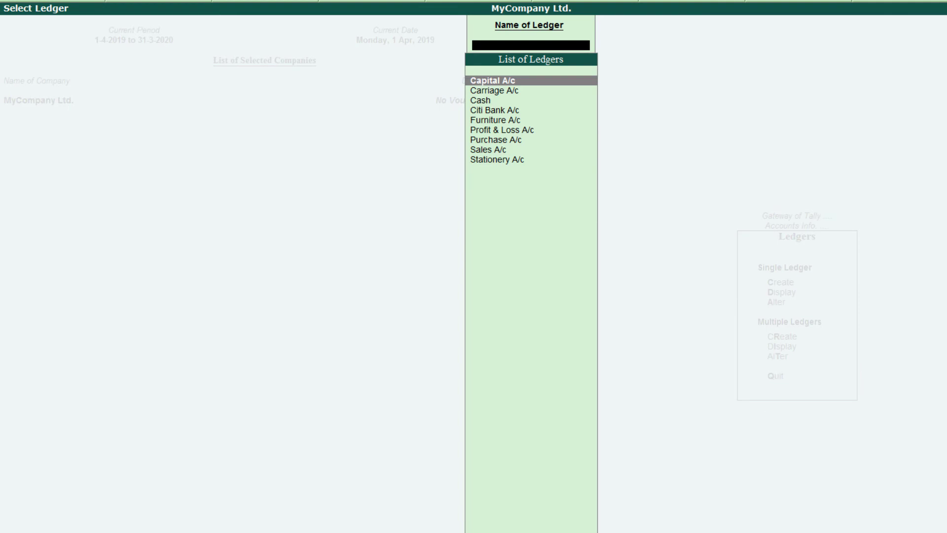
{"action": "key", "text": "Down"}
{"action": "key", "text": "Down"}
{"action": "key", "text": "Down"}
{"action": "key", "text": "Down"}
{"action": "key", "text": "Down"}
{"action": "key", "text": "Down"}
{"action": "key", "text": "Down"}
{"action": "key", "text": "Down"}
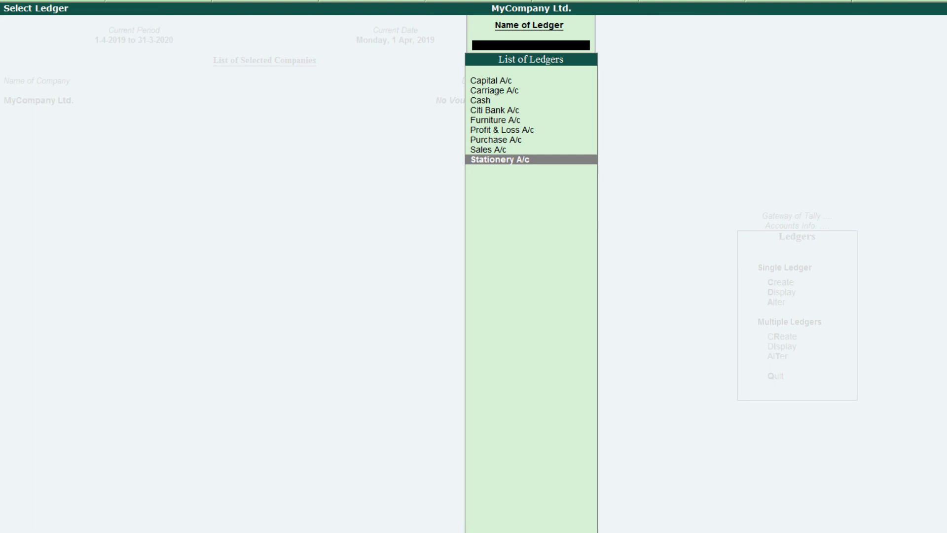
{"action": "key", "text": "Return"}
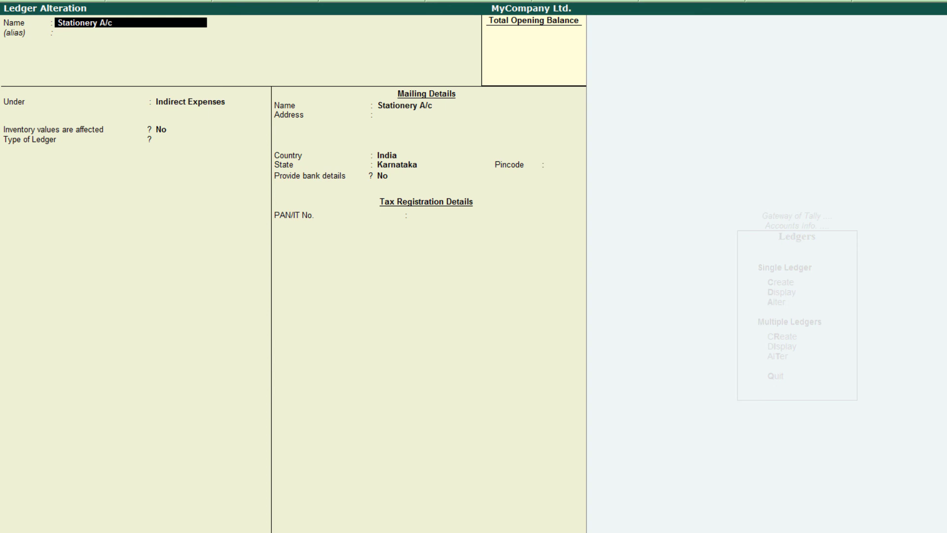
{"action": "key", "text": "alt+d"}
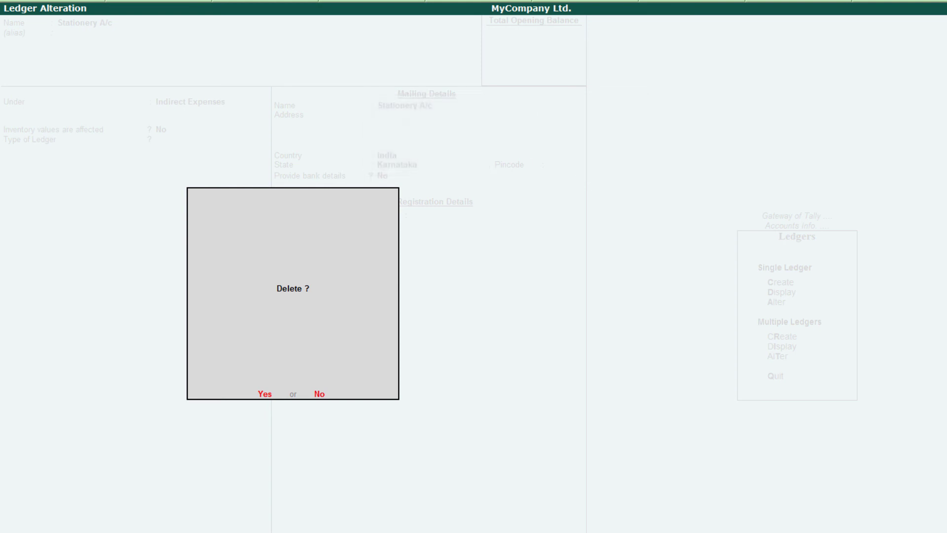
{"action": "key", "text": "y"}
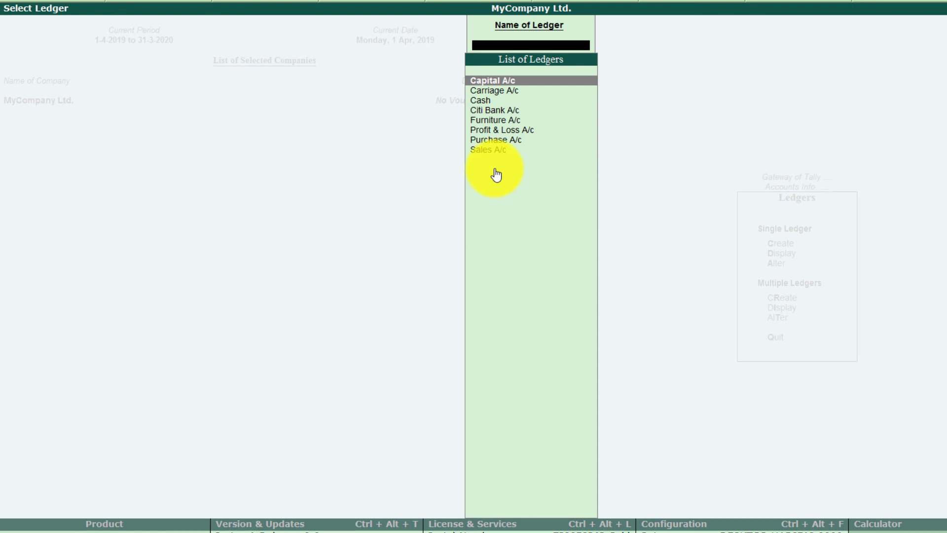
{"action": "key", "text": "Escape"}
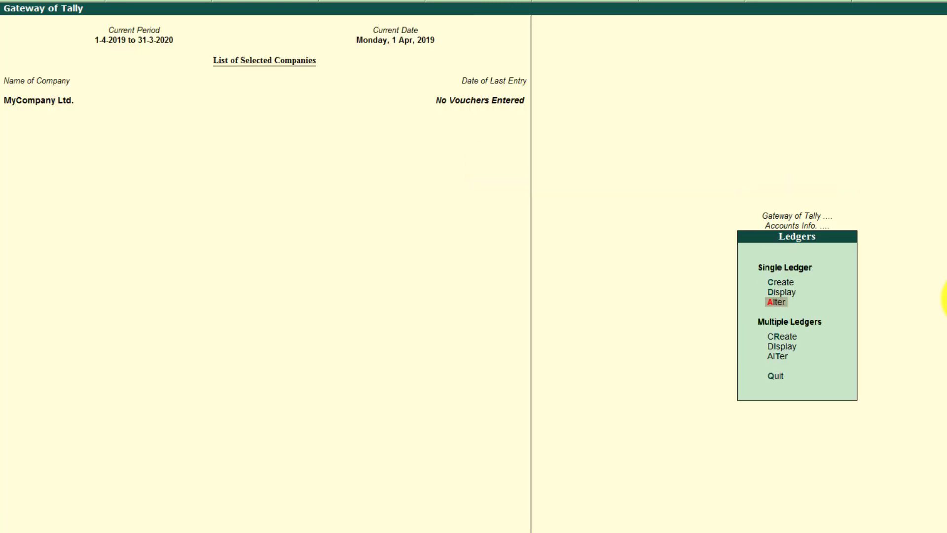
Step: Check the list of ledgers available for single alteration, and return to the Ledgers menu without opening one
{"action": "key", "text": "Up"}
{"action": "key", "text": "Down"}
{"action": "key", "text": "Return"}
{"action": "key", "text": "Down"}
{"action": "key", "text": "Down"}
{"action": "key", "text": "Down"}
{"action": "key", "text": "Up"}
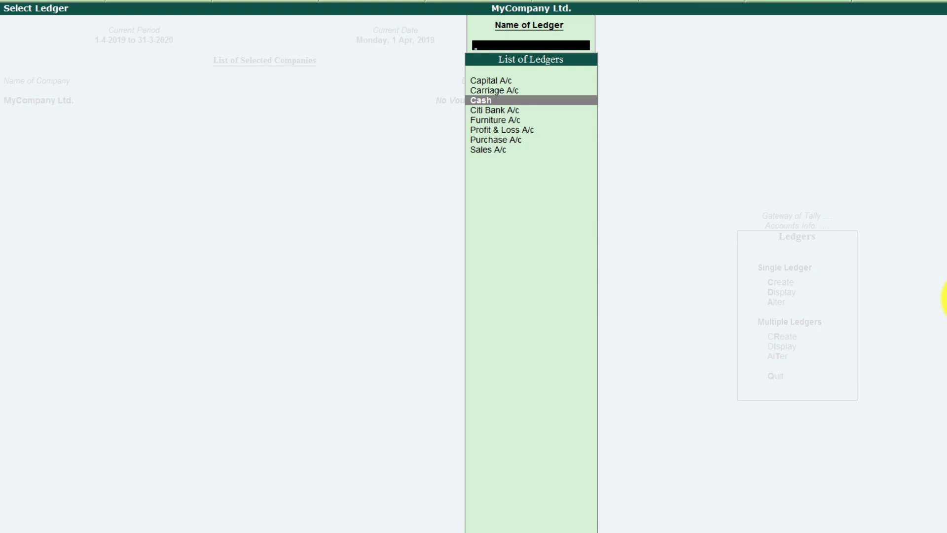
{"action": "key", "text": "Escape"}
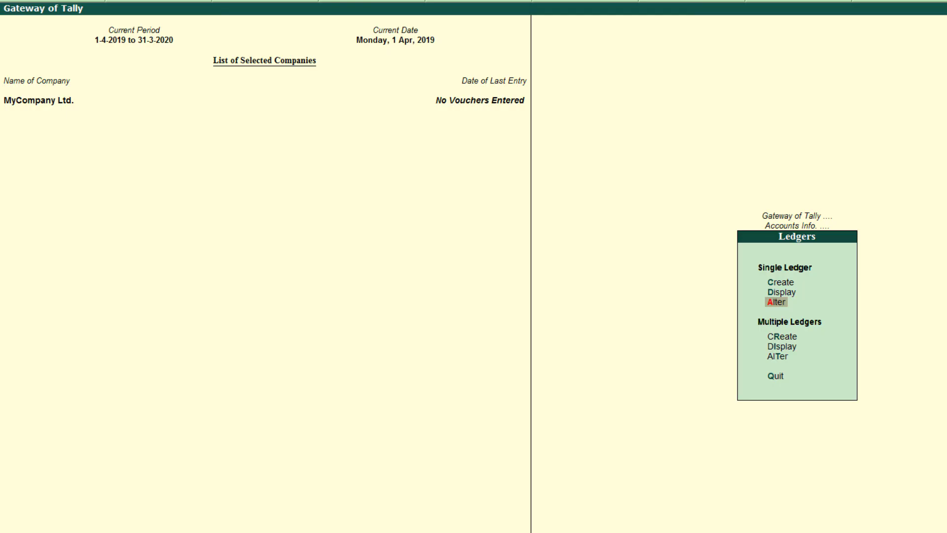